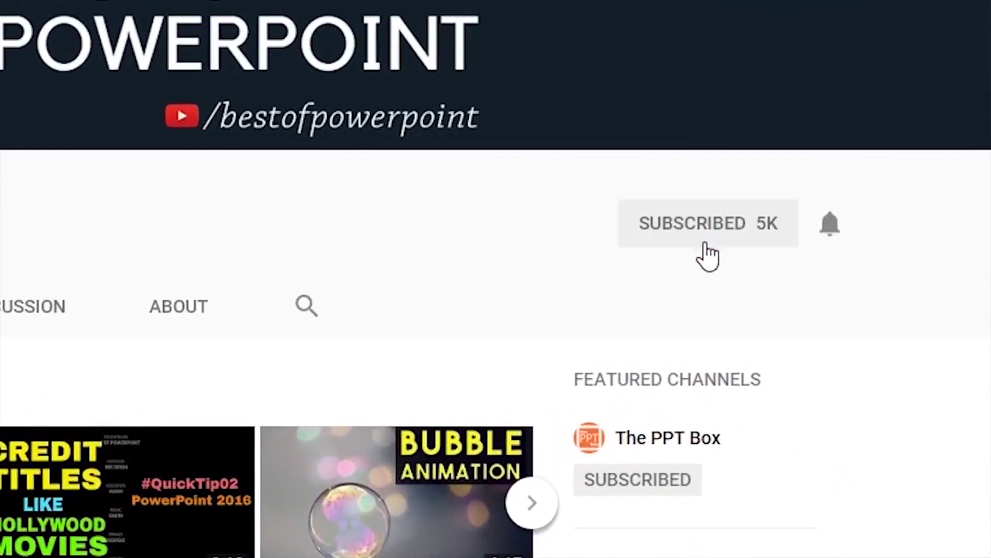
- Click the bell beside SUBSCRIBED to get notifications from the PowerPoint tutorial channel
left_click(828, 232)
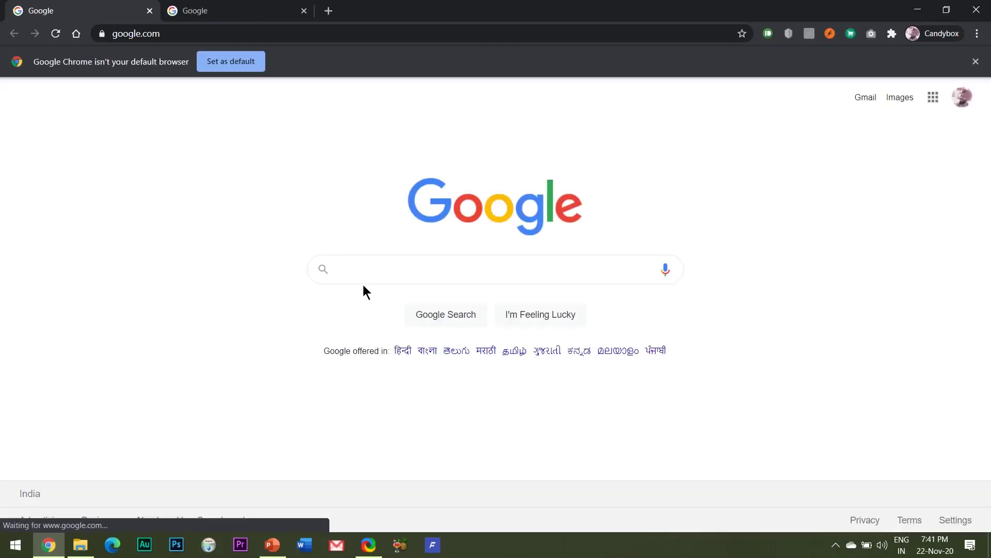
- Search Google for 'computer mockup png' using the suggested query
left_click(370, 276)
type("compu")
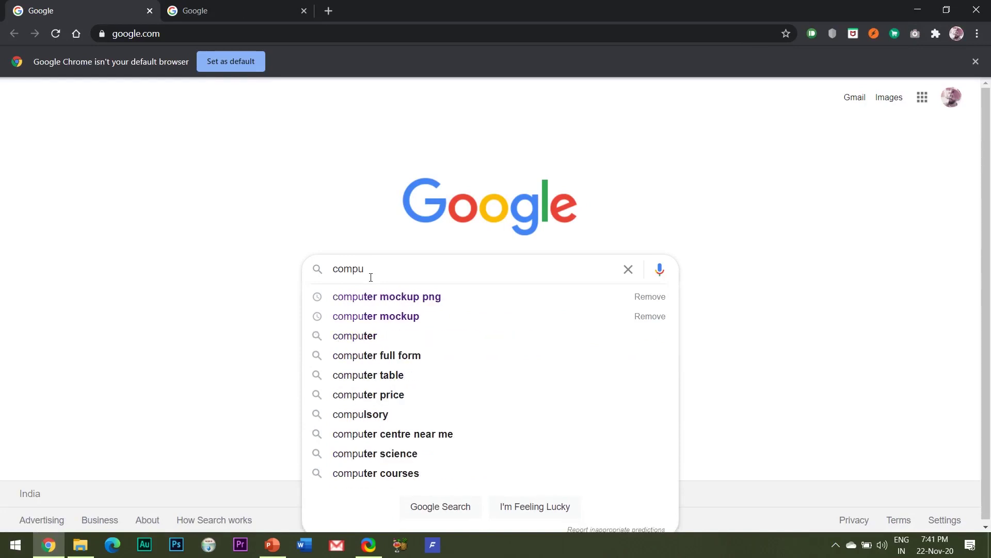
key("Down")
key("Return")
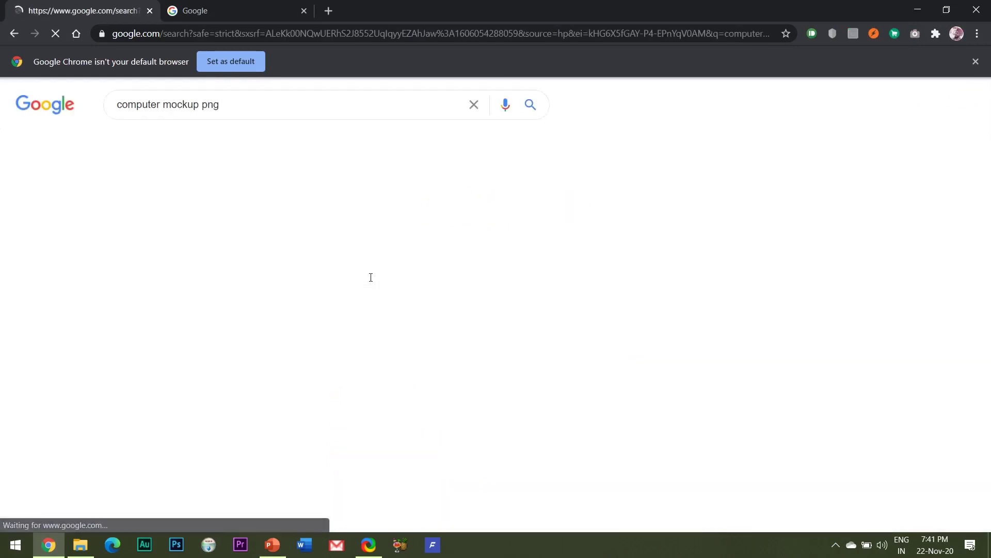
- Show image results filtered by Color to Transparent only
left_click(191, 153)
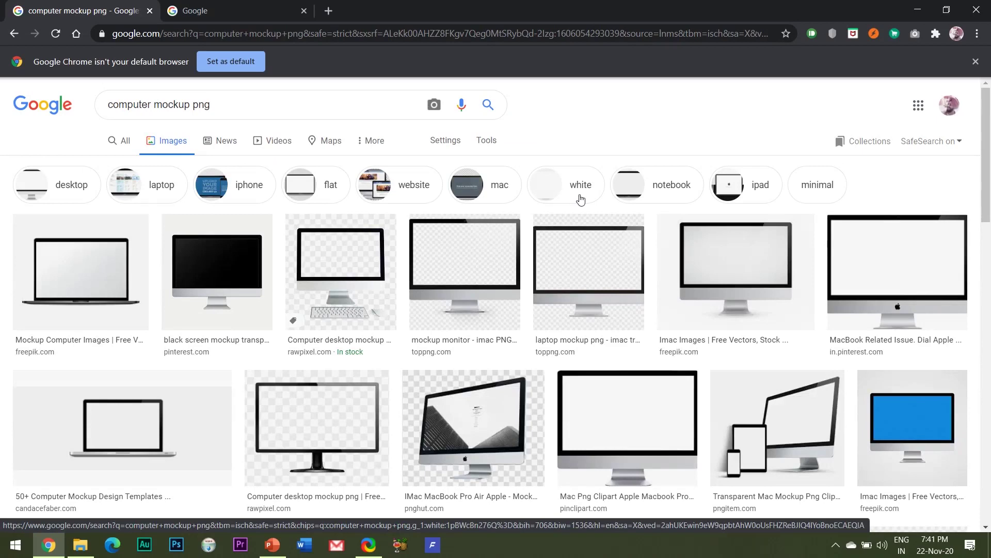
left_click(487, 142)
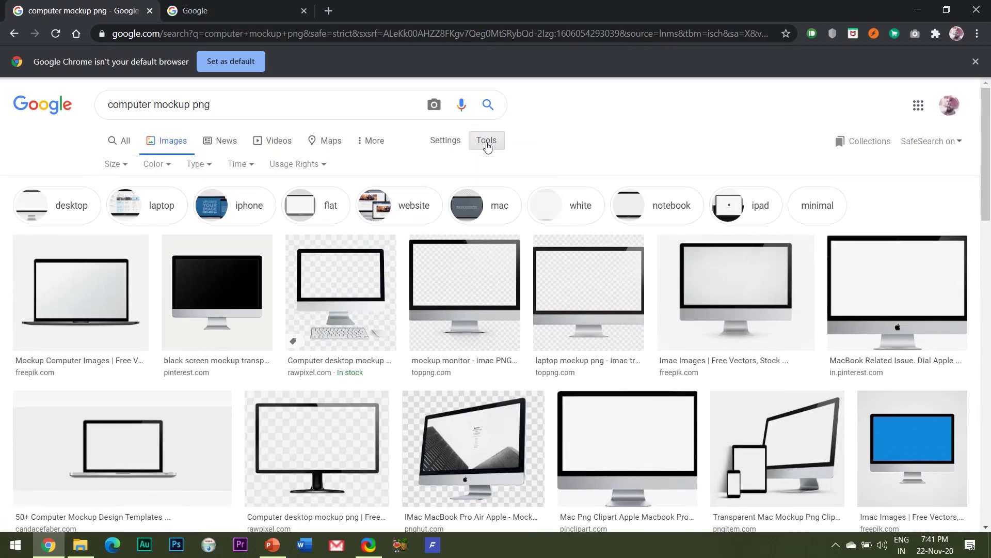
left_click(166, 165)
left_click(189, 222)
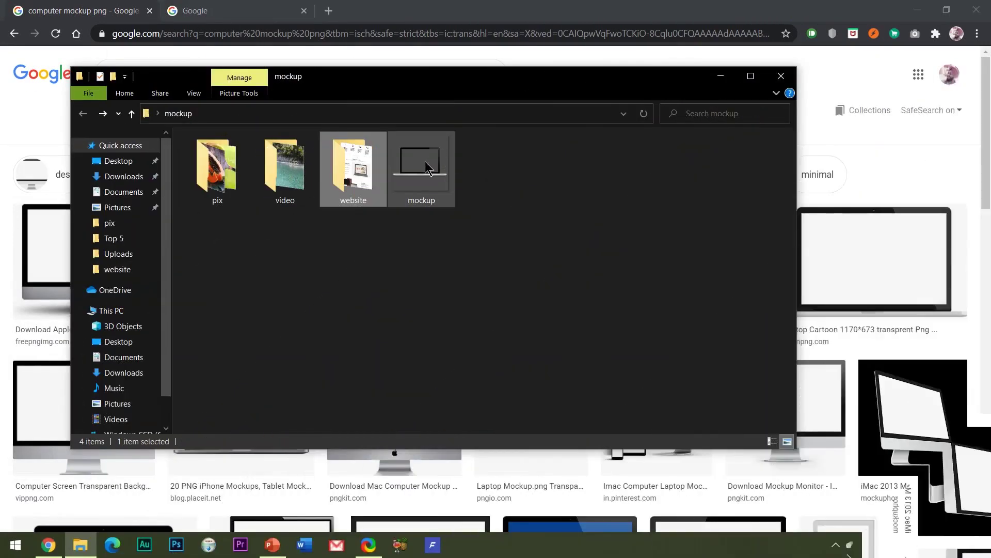
- Drag the laptop mockup onto the slide, close Design Ideas, enlarge it to 6.74 inches and centre it
left_click_drag(437, 165, 468, 333)
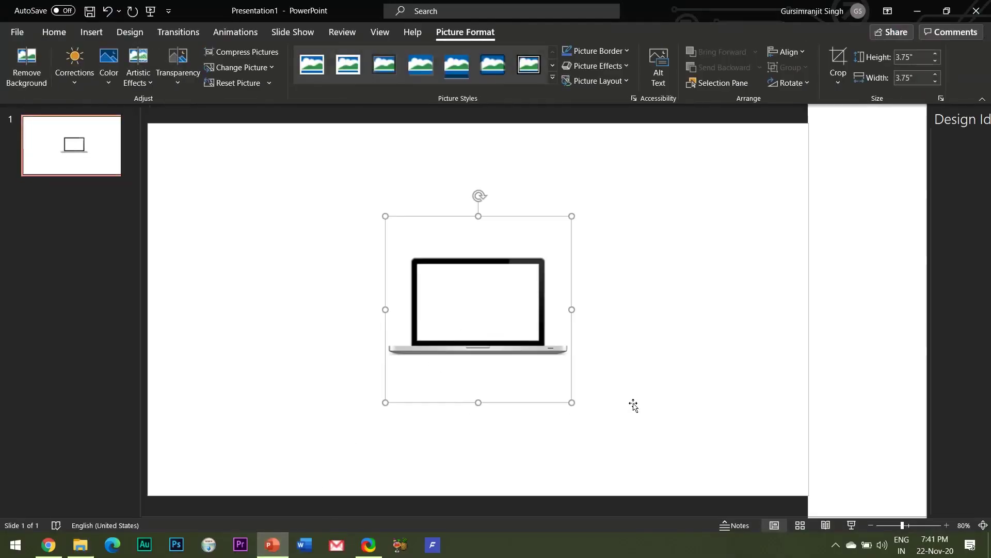
left_click(977, 119)
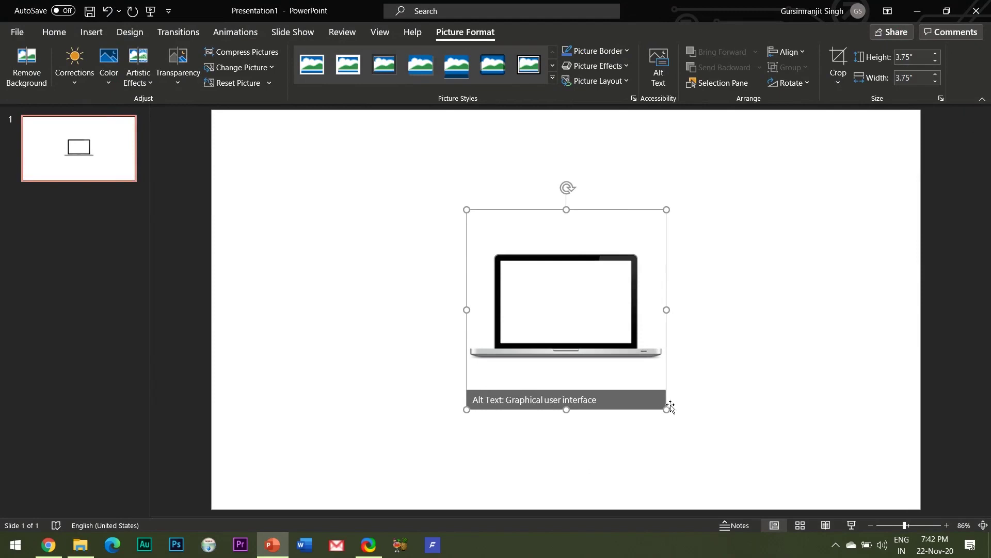
left_click_drag(666, 409, 826, 480)
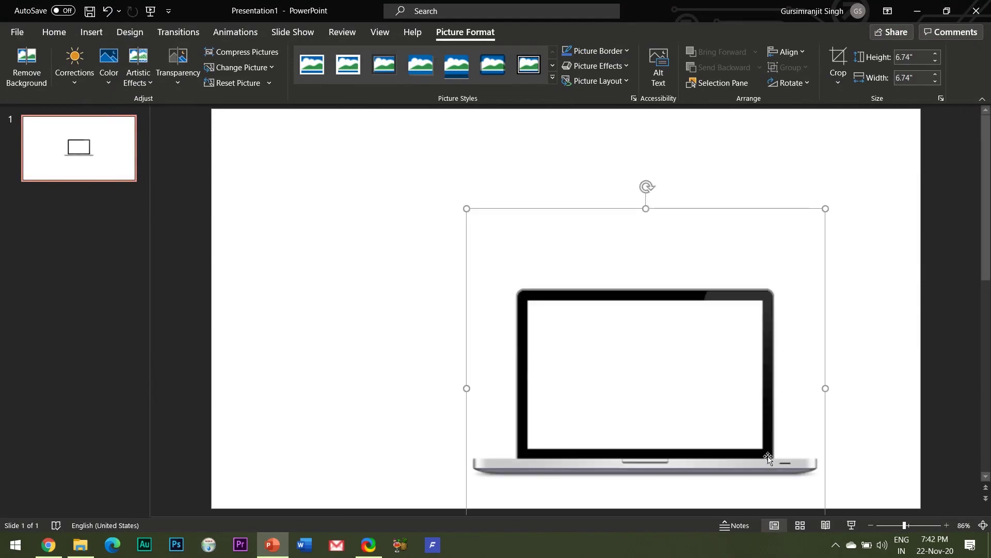
left_click_drag(762, 453, 682, 374)
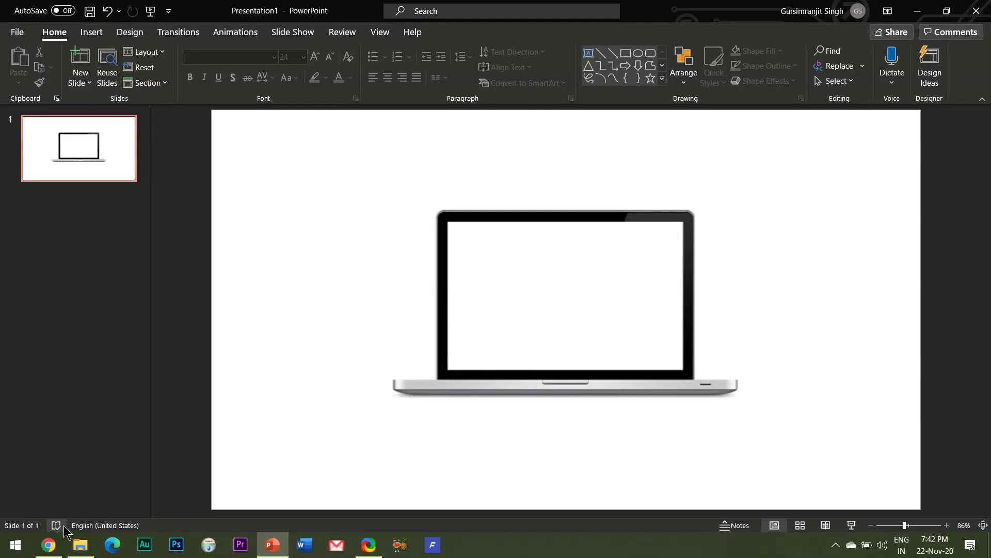
- Drop all five fruit images from the pix folder onto the slide and undo the collage layout
left_click(79, 543)
double_click(210, 206)
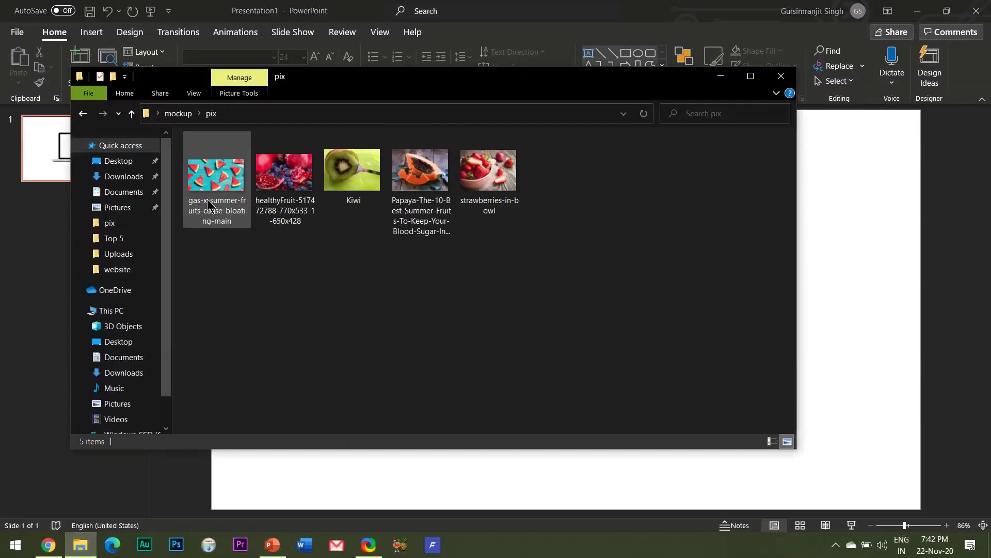
left_click_drag(670, 297, 181, 136)
left_click_drag(214, 178, 971, 385)
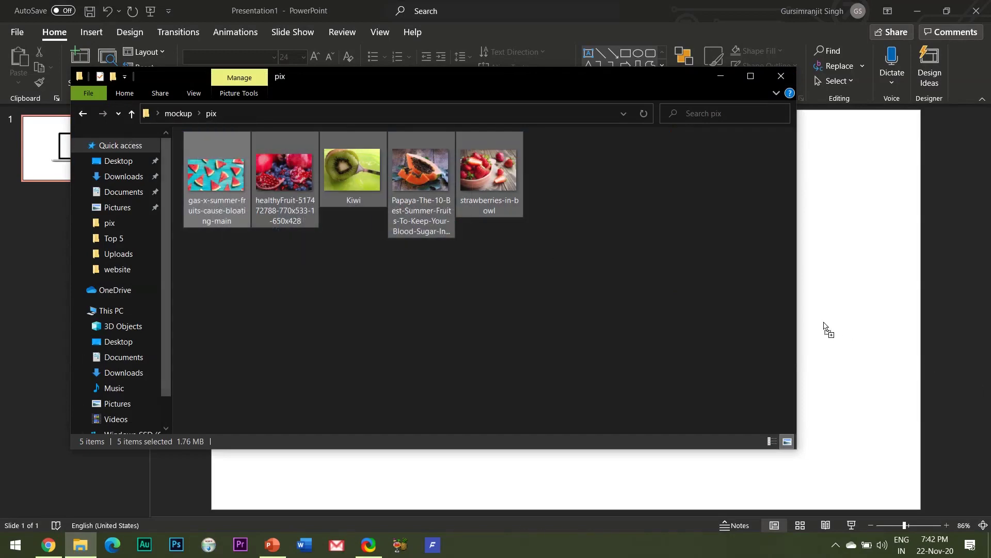
left_click_drag(825, 328, 825, 328)
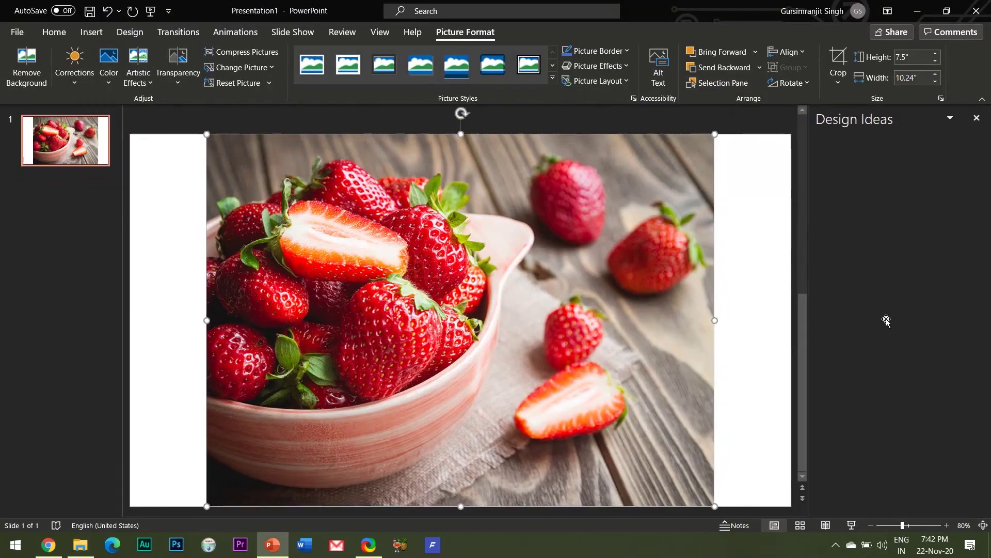
left_click(885, 309)
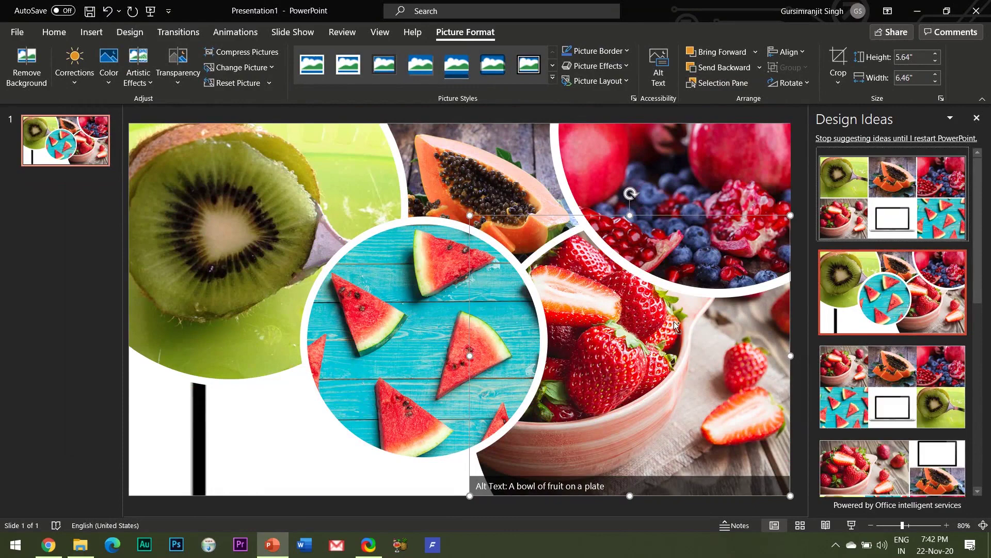
key("ctrl+z")
key("ctrl+z")
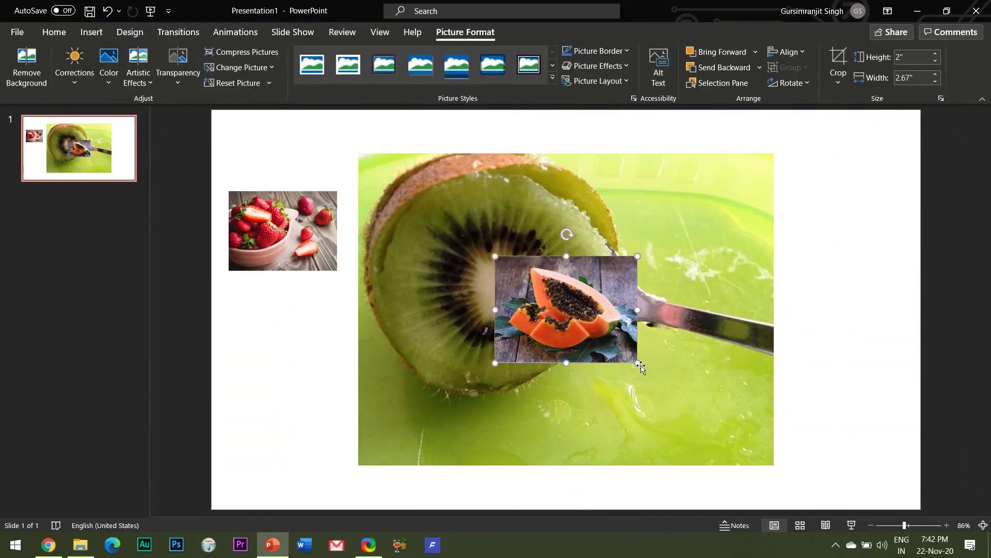
- Shrink the papaya and kiwi photos to the left edge and move watermelon onto the laptop
left_click_drag(639, 364, 574, 316)
left_click_drag(537, 289, 268, 310)
left_click(749, 444)
left_click_drag(774, 465, 445, 218)
left_click_drag(401, 175, 272, 380)
left_click(516, 310)
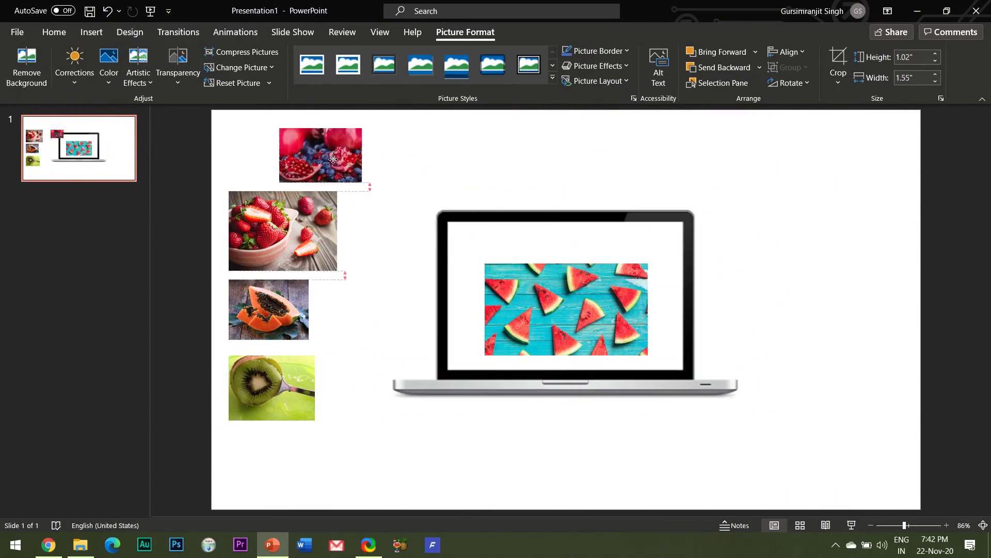
left_click_drag(573, 321, 534, 275)
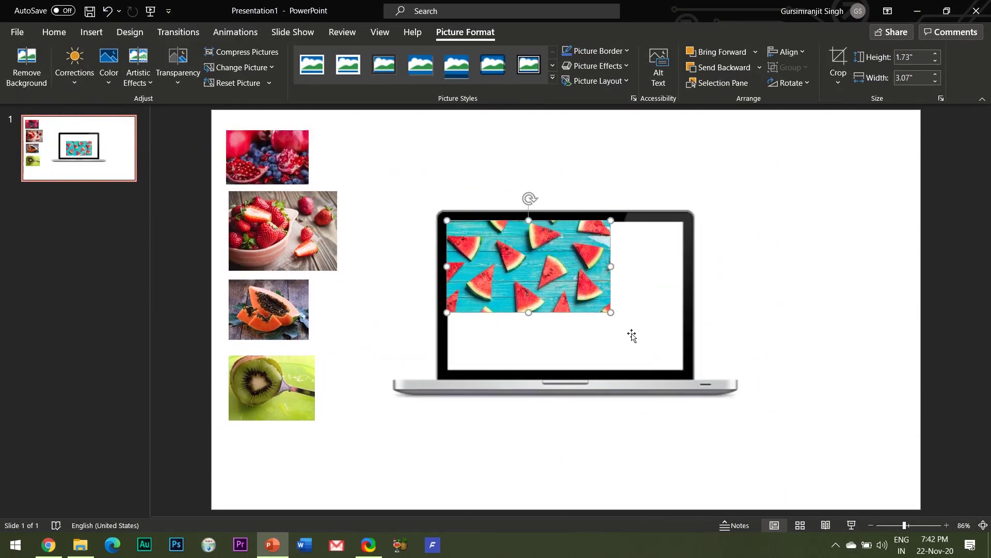
- Enlarge the watermelon photo over the screen, crop its right edge, and send it behind the laptop
left_click_drag(611, 312, 716, 372)
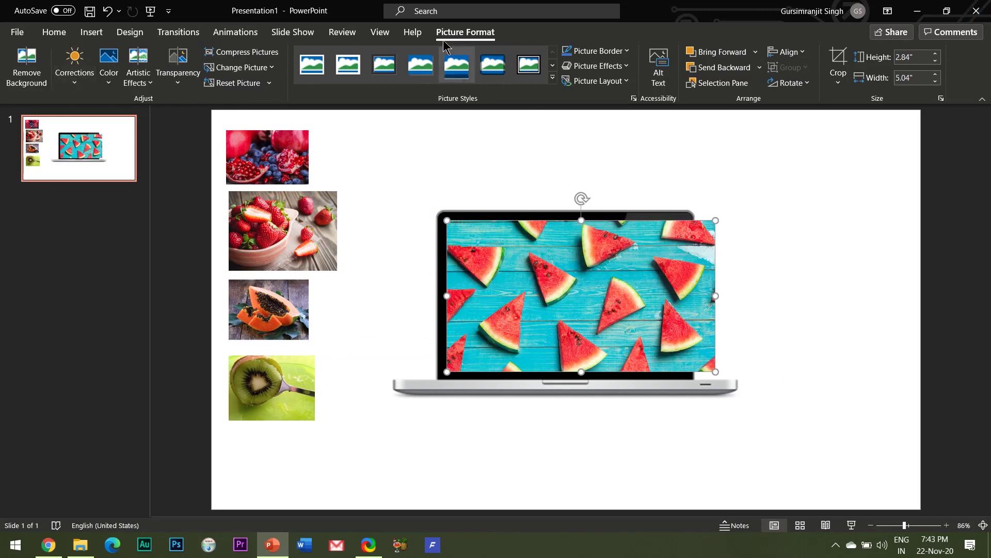
left_click(838, 66)
left_click_drag(715, 296, 682, 296)
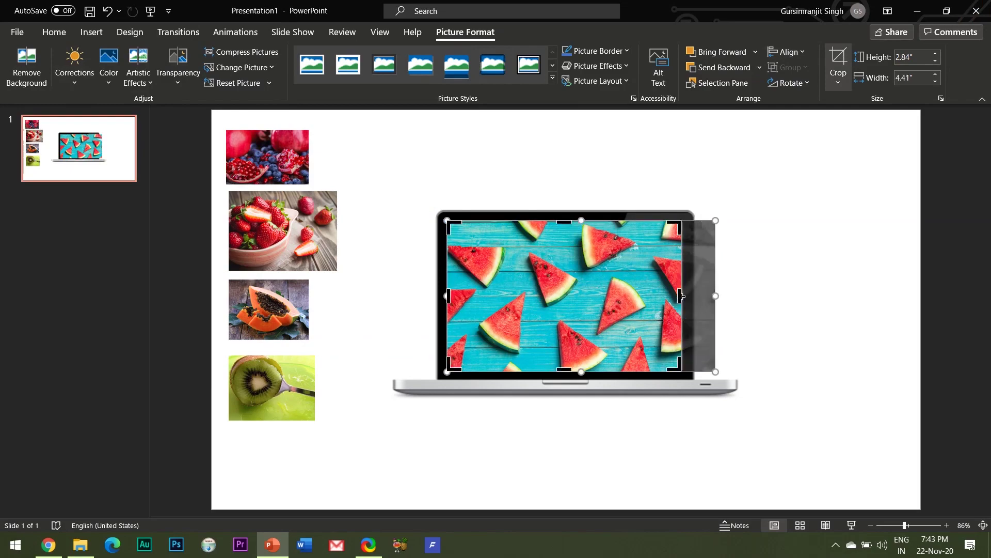
key("Escape")
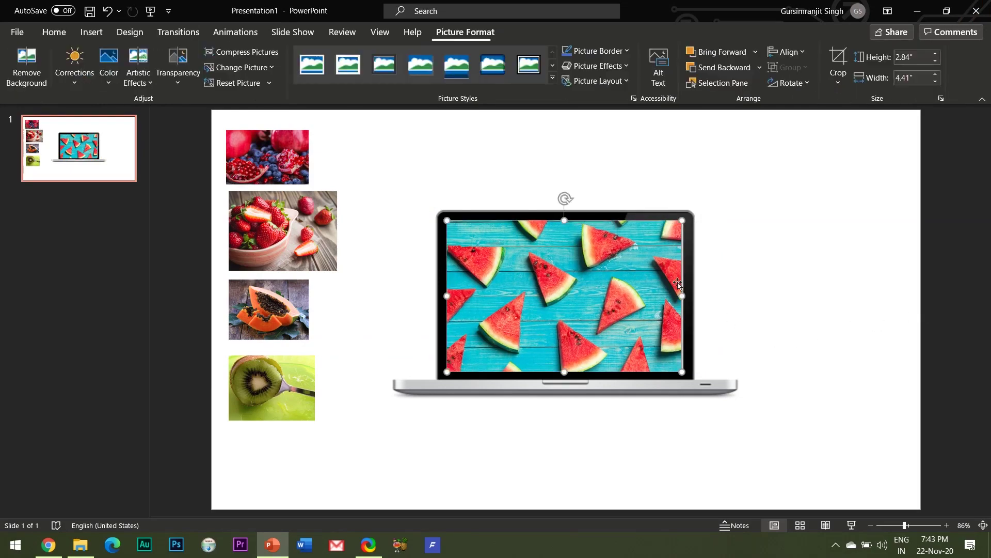
left_click(838, 56)
key("Escape")
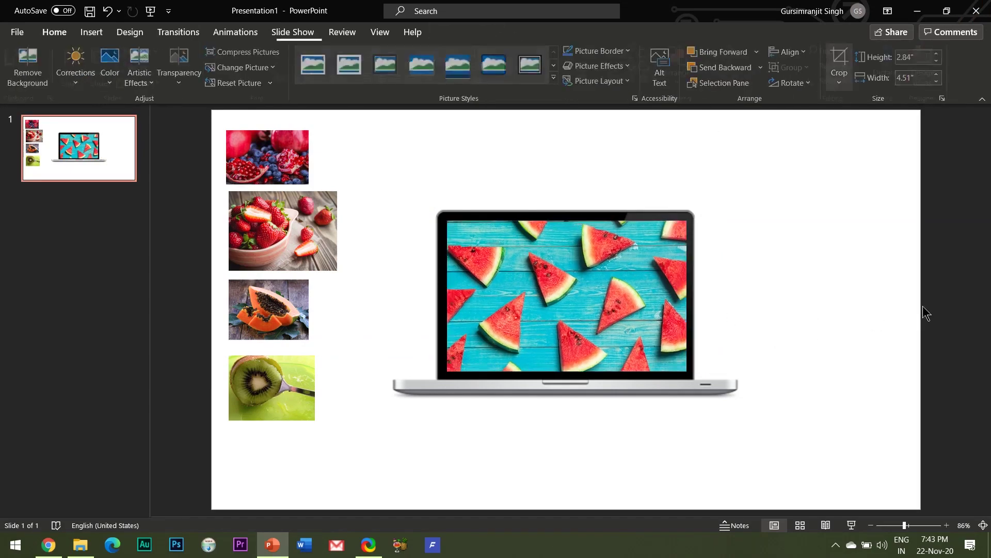
right_click(622, 253)
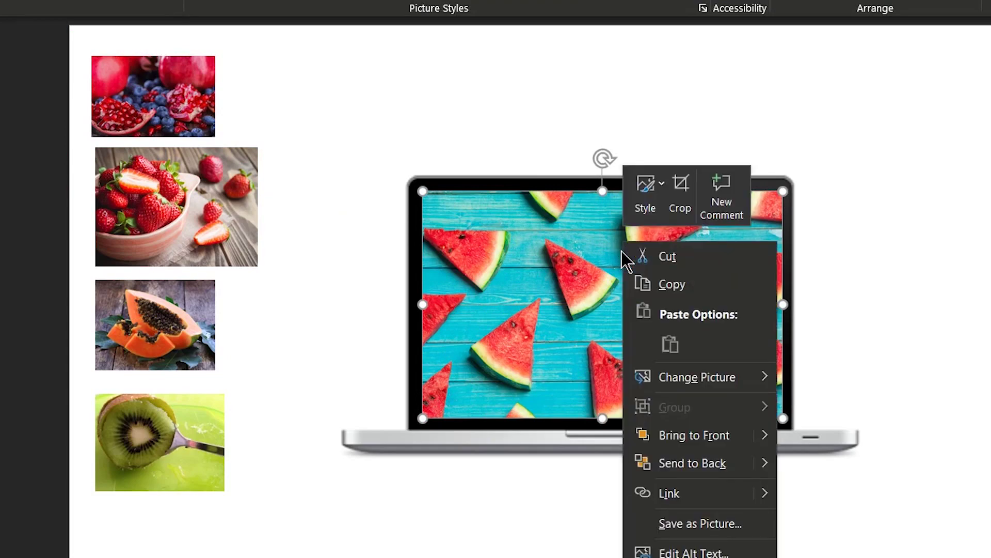
left_click(688, 465)
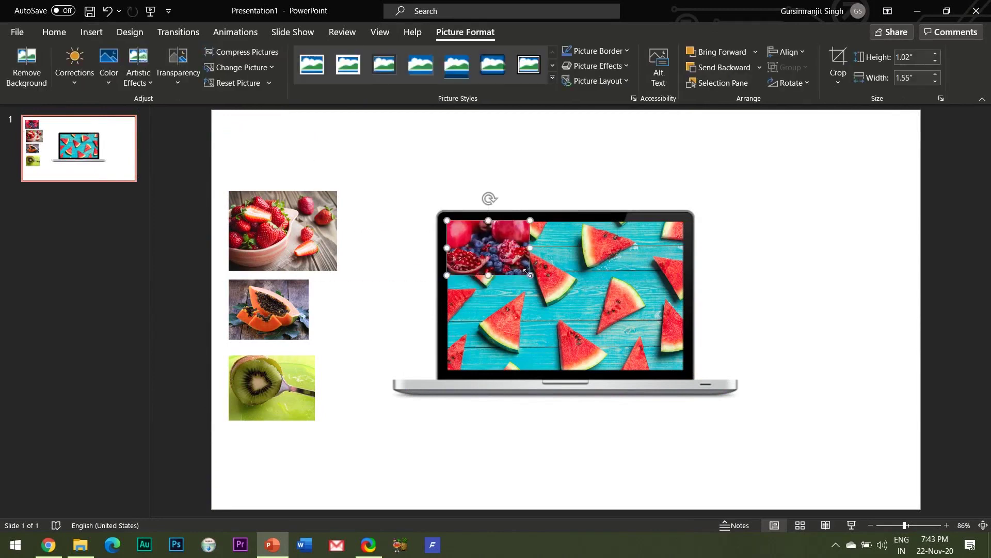
- Size the pomegranate and strawberry photos to fill the laptop screen and send each to back
left_click_drag(527, 272, 685, 372)
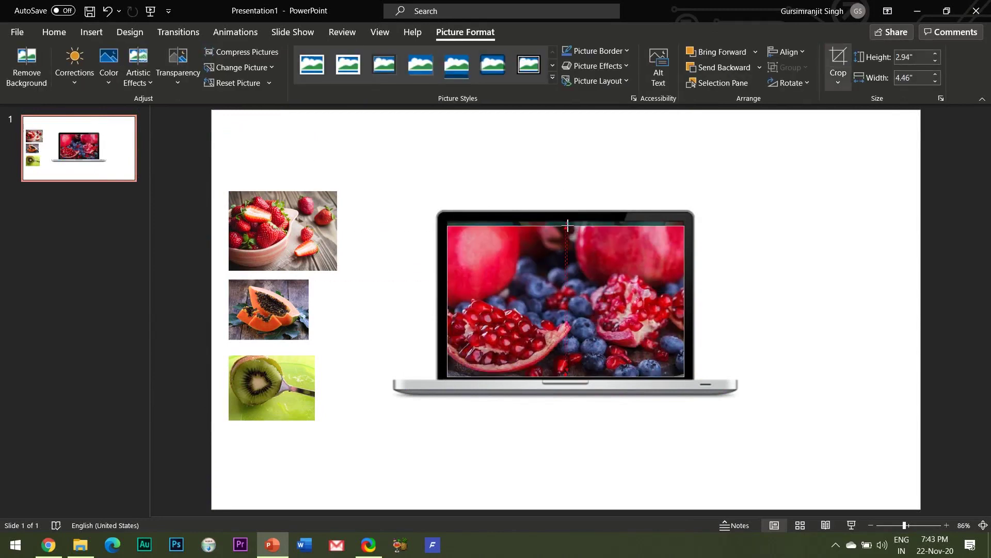
left_click_drag(555, 305, 550, 306)
right_click(572, 247)
left_click(627, 401)
left_click_drag(283, 231, 502, 261)
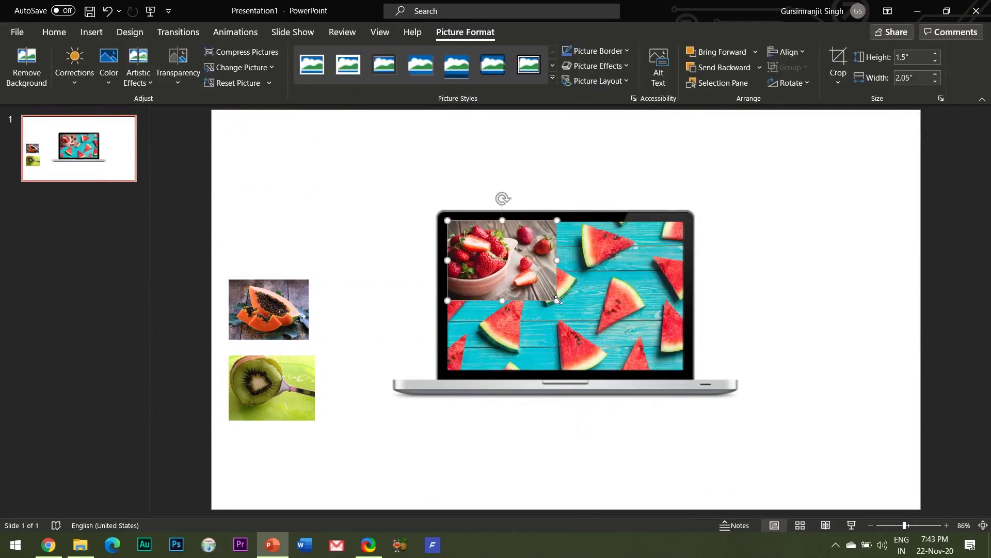
left_click_drag(556, 301, 685, 371)
right_click(480, 298)
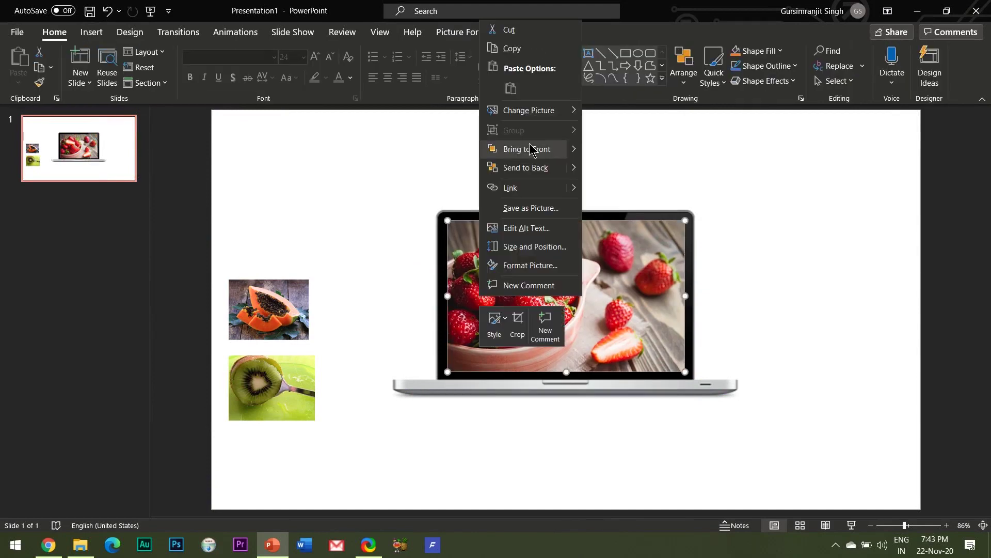
left_click(522, 168)
- Move the papaya and kiwi photos onto the screen, fit them, and send each to back
left_click_drag(251, 318, 472, 259)
left_click_drag(540, 280, 684, 398)
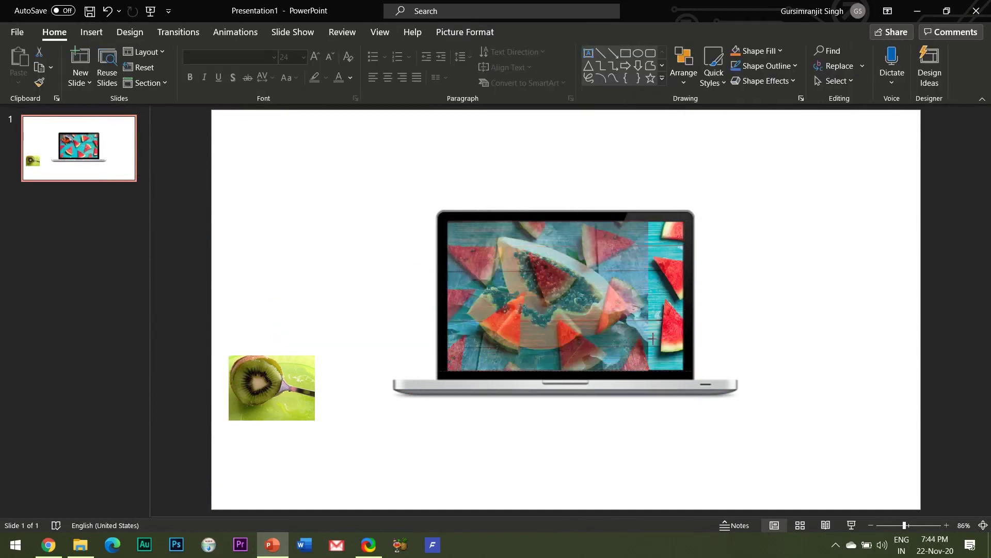
left_click(466, 31)
left_click_drag(567, 398, 568, 371)
right_click(565, 331)
left_click(594, 195)
left_click_drag(272, 387, 485, 253)
left_click_drag(529, 286, 685, 398)
right_click(531, 279)
left_click(573, 148)
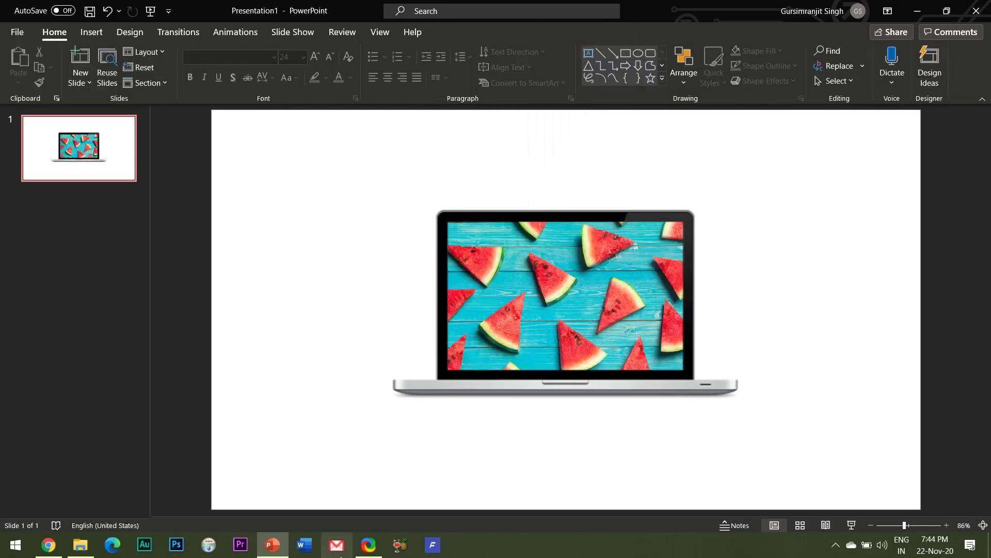
left_click(461, 411)
- Give the watermelon photo a Fade entrance and Fade exit, then send it to back
left_click(858, 297)
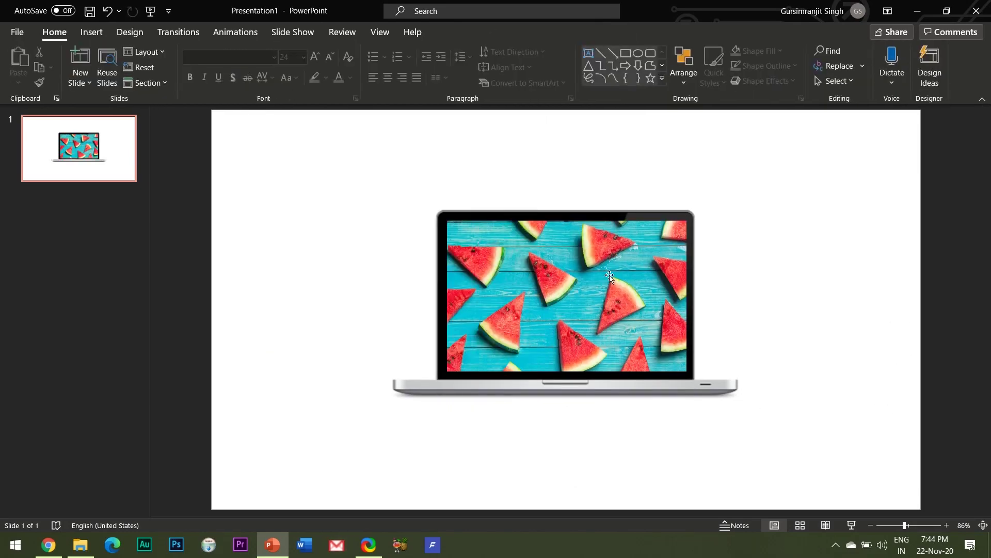
left_click(599, 249)
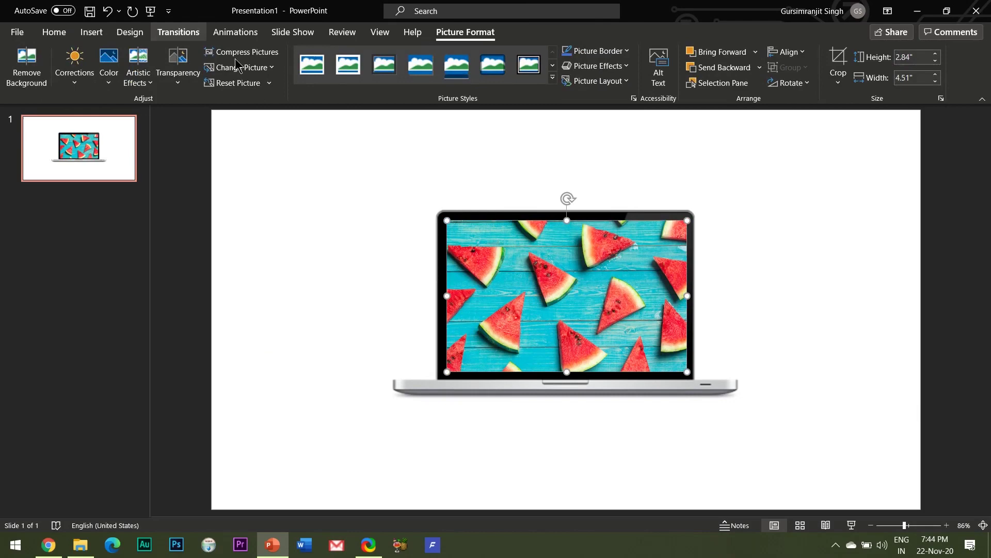
left_click(236, 32)
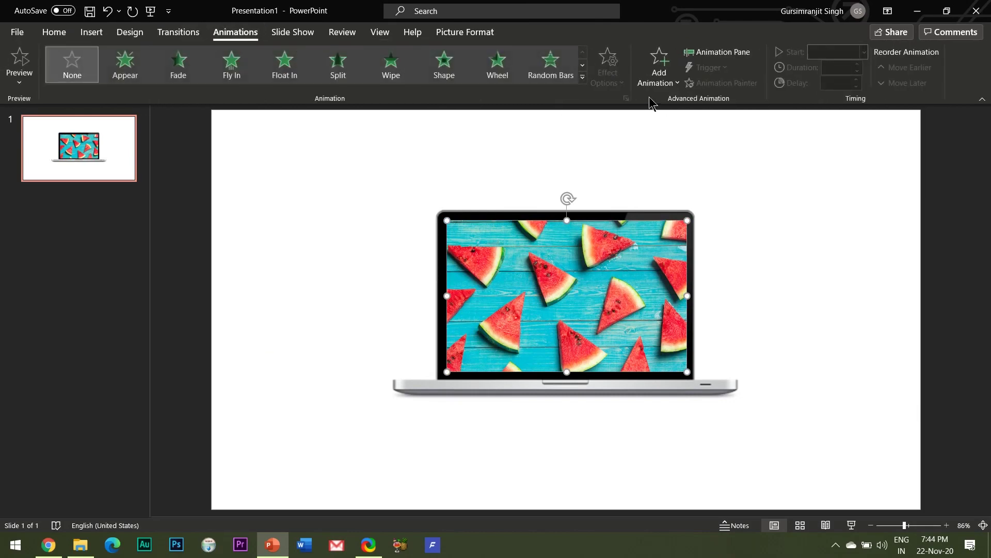
left_click(182, 70)
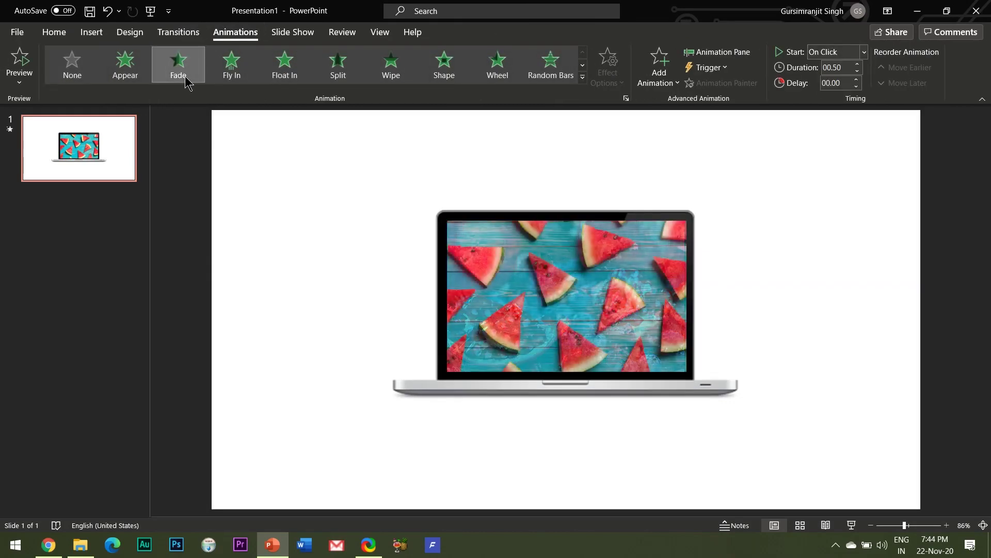
left_click(660, 73)
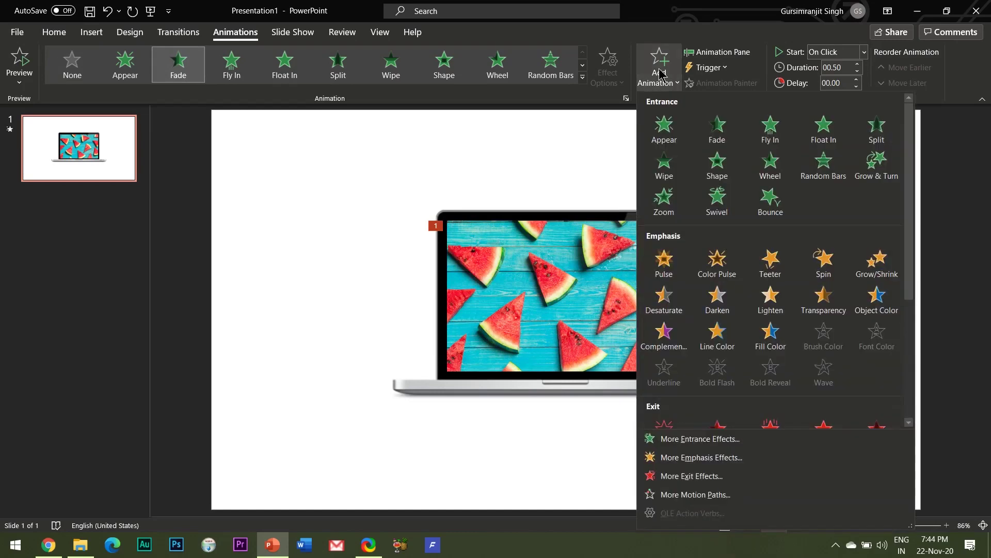
scroll(764, 258, "down", 4)
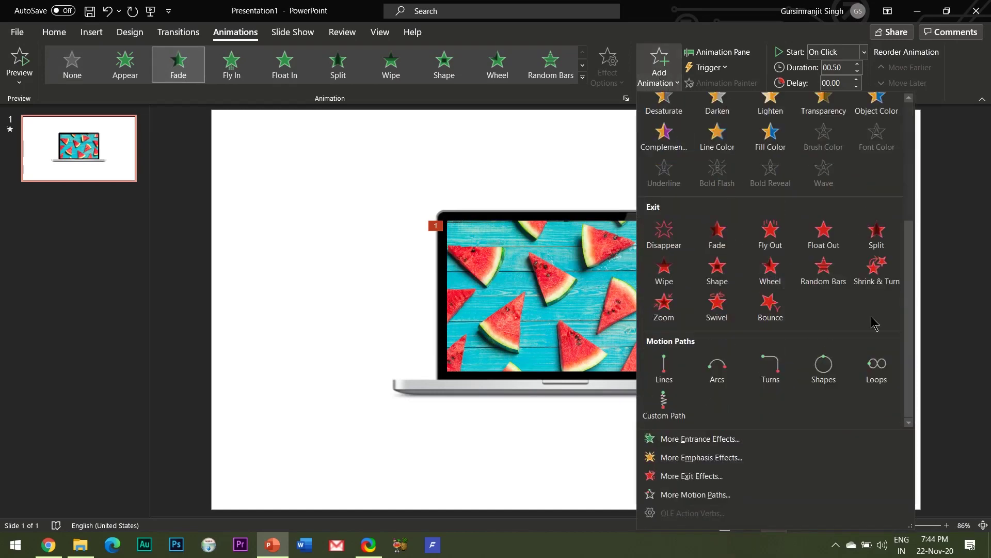
left_click(715, 241)
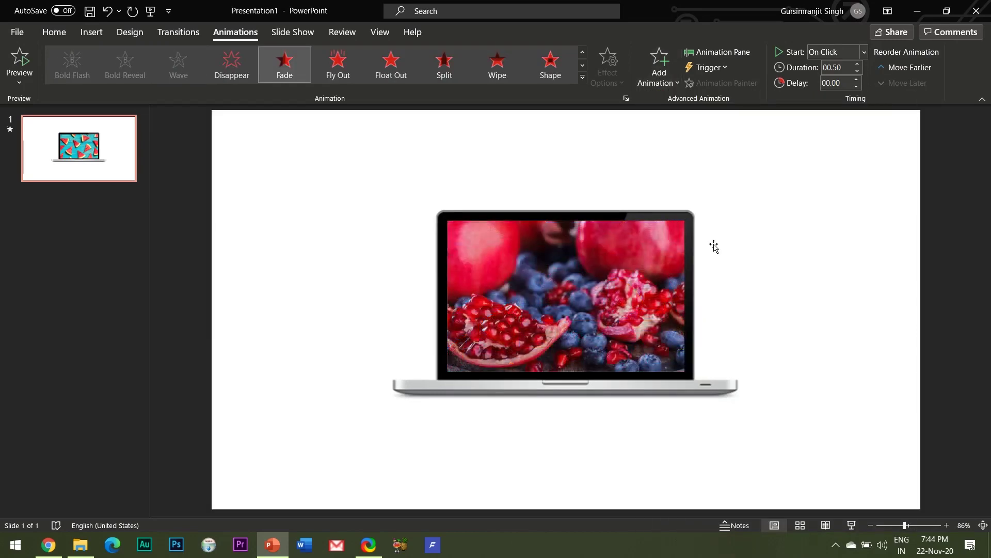
right_click(532, 266)
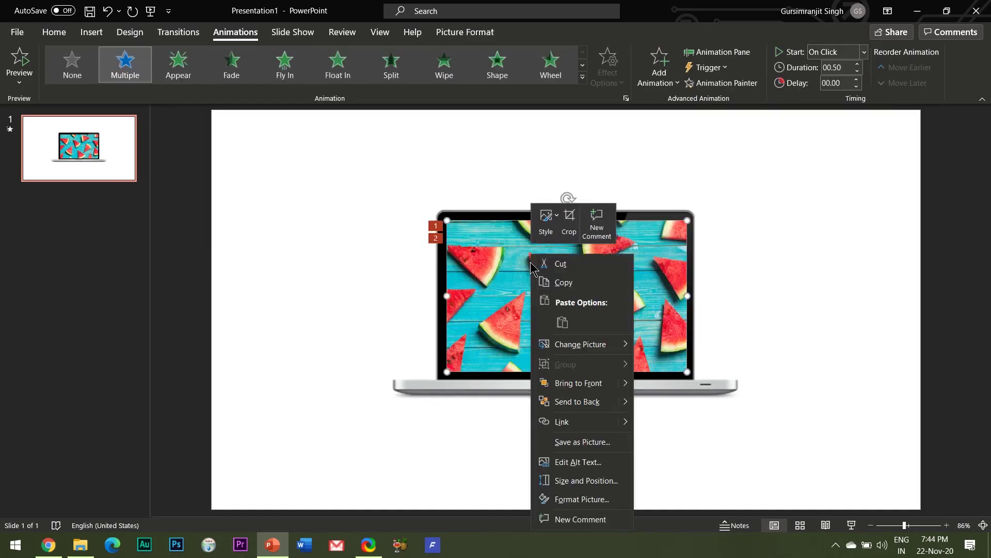
left_click(572, 403)
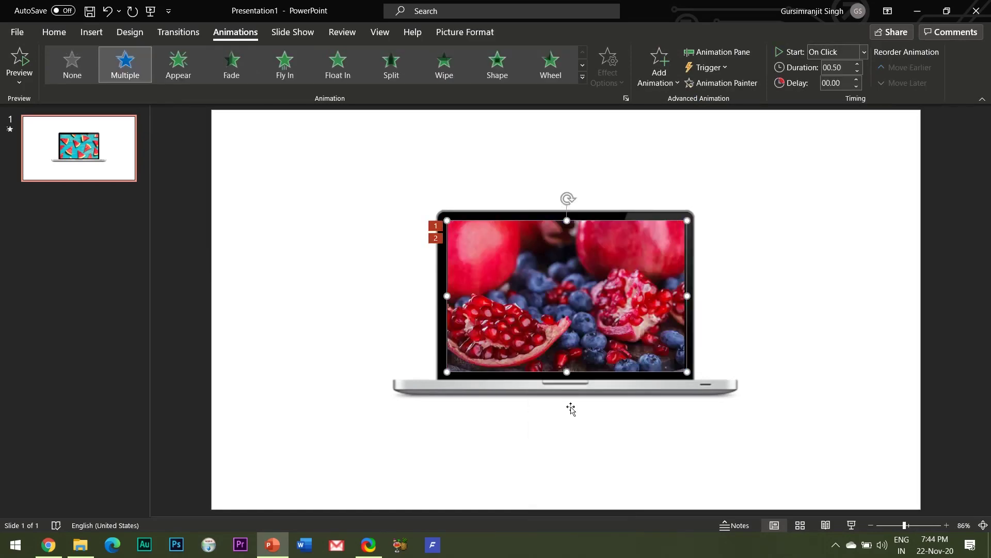
- Add Fade entrance and exit to the pomegranate photo and send it to back
left_click(513, 312)
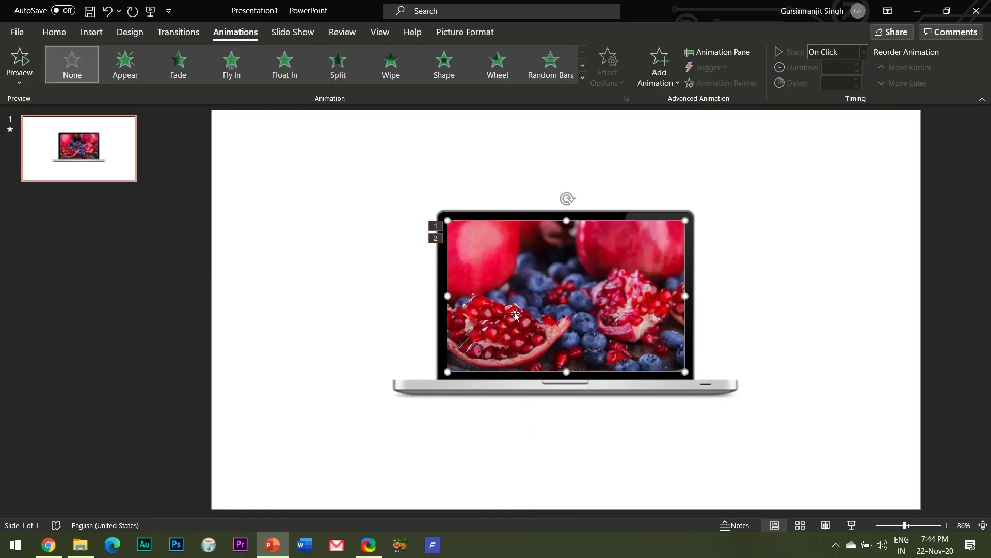
left_click(181, 69)
left_click(659, 67)
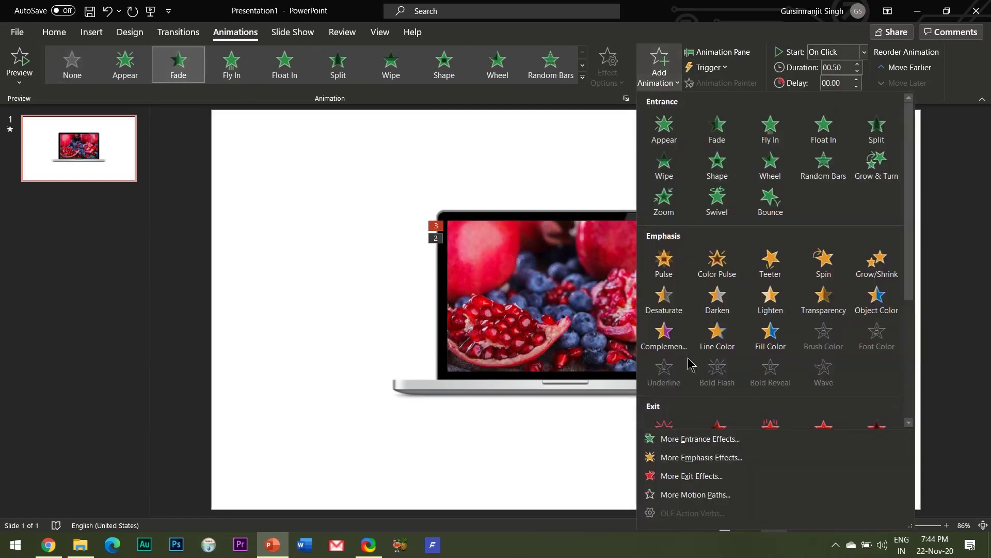
scroll(713, 362, "down", 3)
left_click(717, 233)
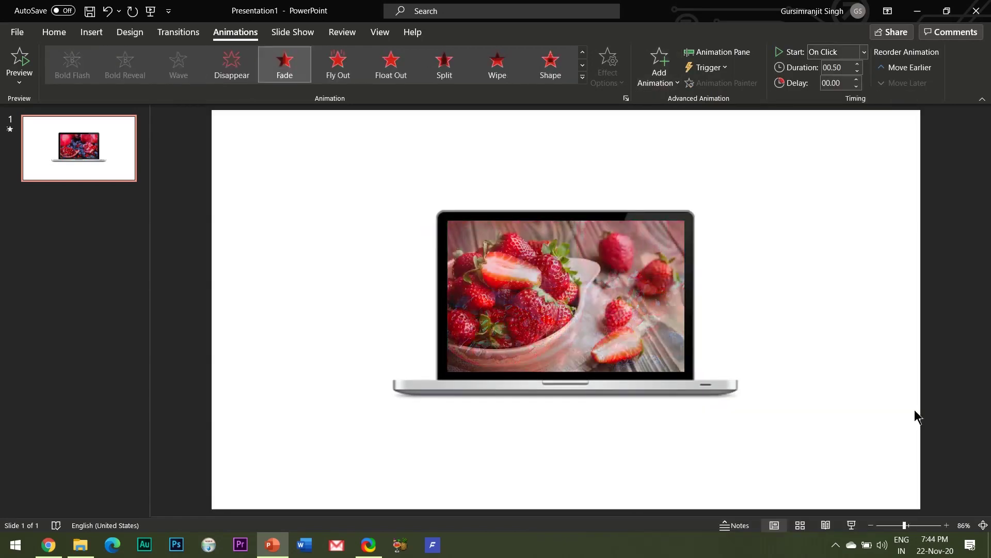
left_click(549, 328)
right_click(548, 328)
left_click(583, 201)
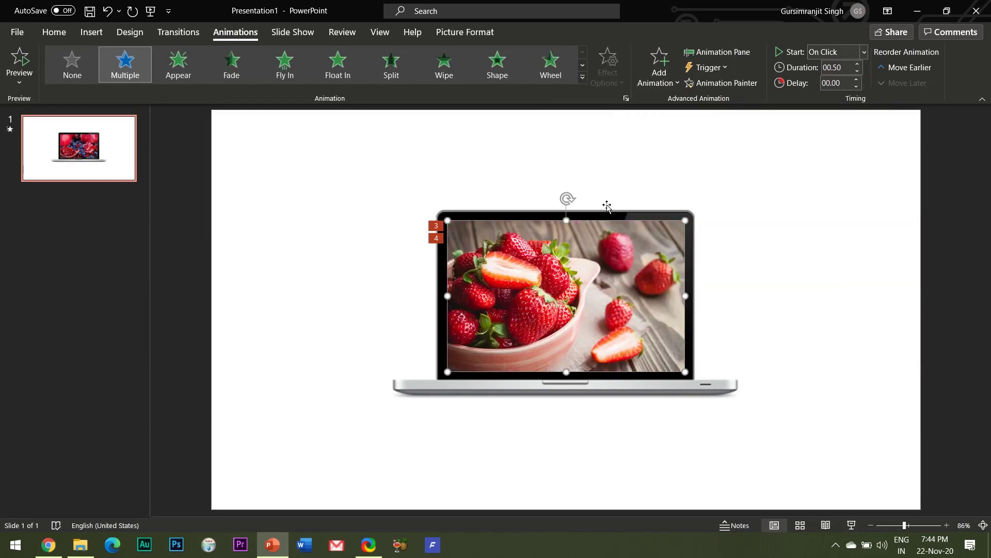
- Add Fade entrance and exit to the strawberry photo and send it to back
left_click(855, 450)
left_click(598, 363)
left_click(659, 67)
left_click(711, 416)
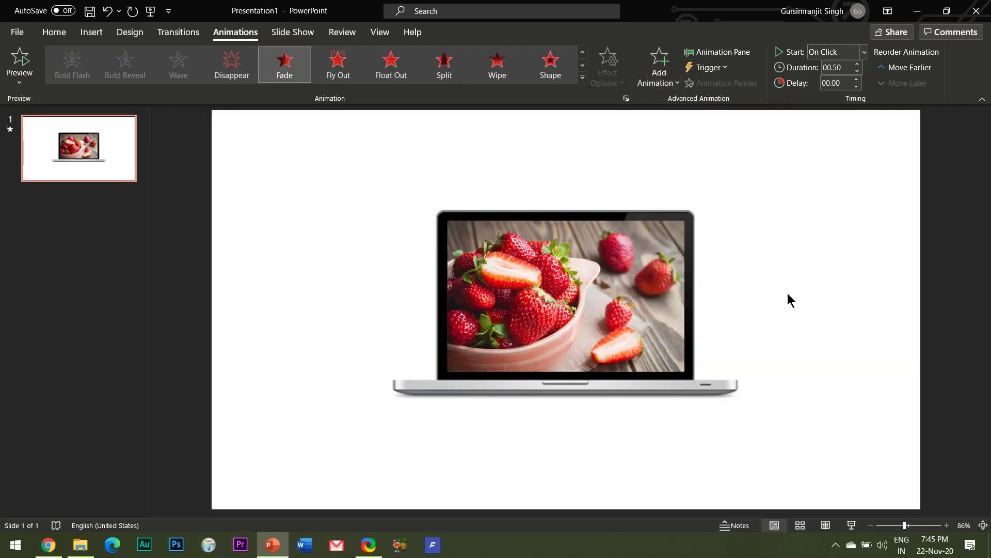
right_click(590, 279)
left_click(622, 203)
left_click(883, 410)
- Add Fade entrance and exit to the papaya photo and send it to back
left_click(620, 289)
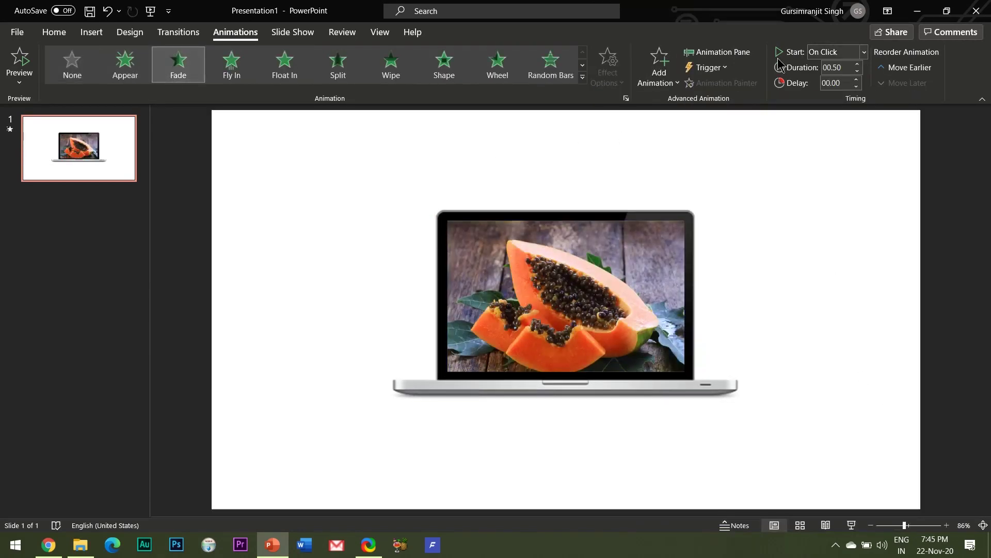
left_click(659, 67)
left_click(718, 232)
right_click(561, 244)
left_click(602, 400)
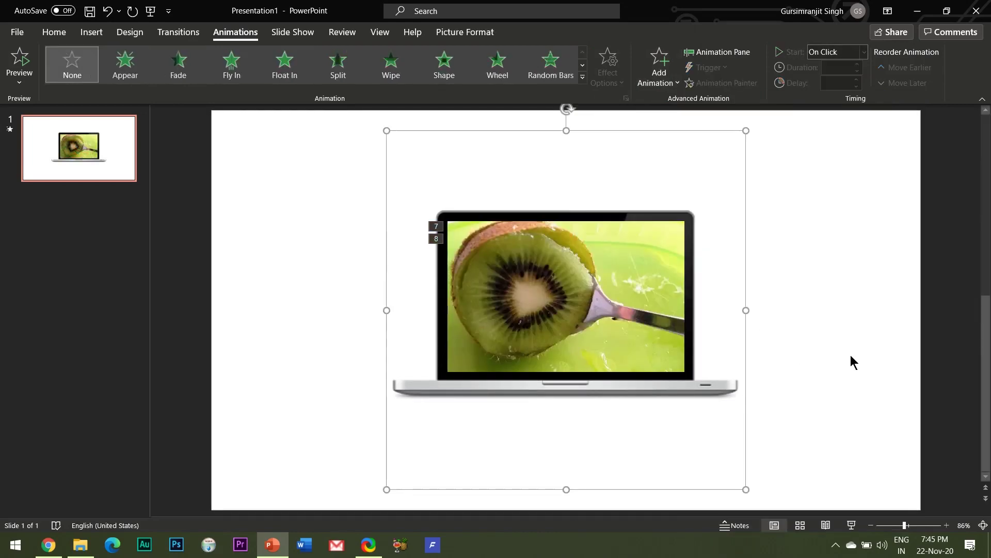
- Add Fade entrance and exit to the kiwi photo, completing animations 1–10
left_click(593, 264)
left_click(659, 67)
left_click(713, 260)
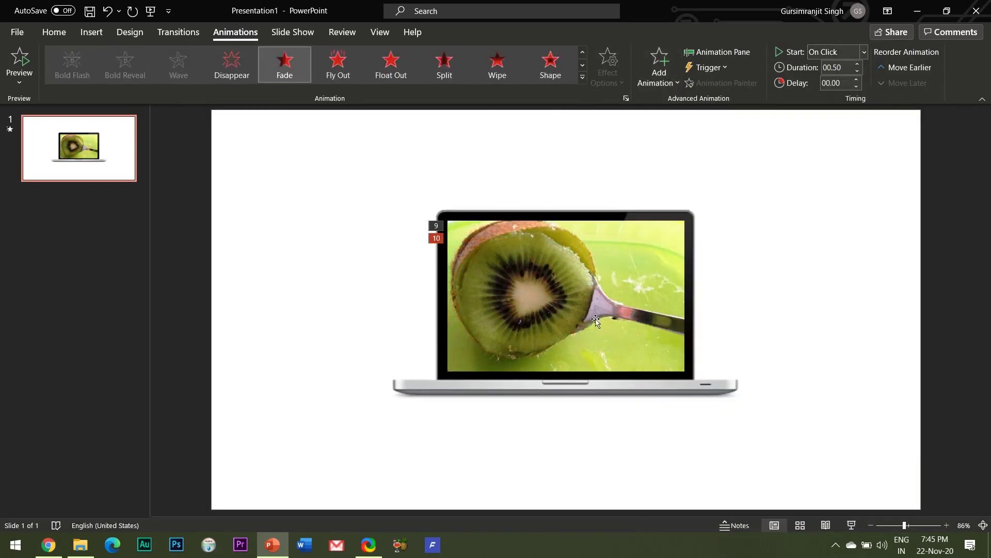
left_click(601, 169)
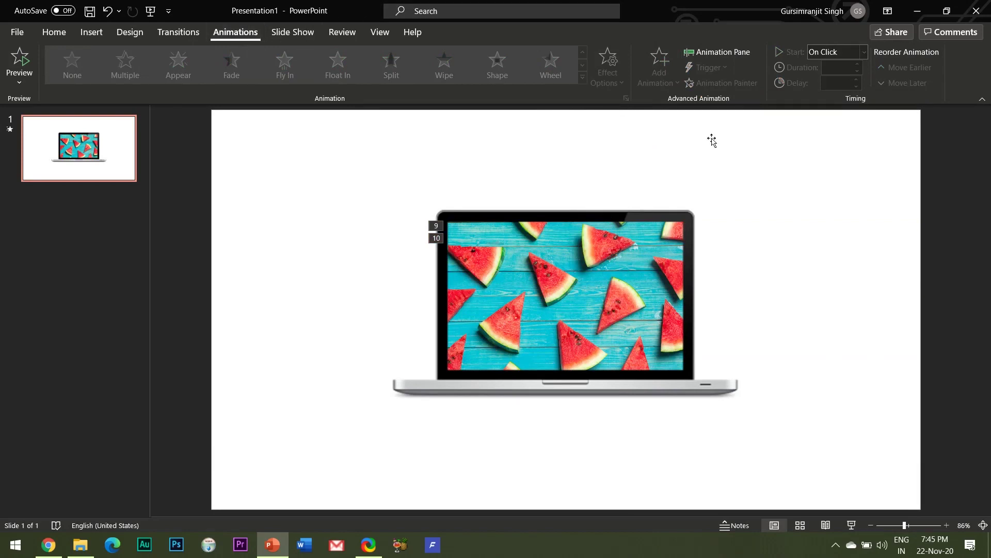
- In the Animation Pane, set the fade-ins of Pictures 12, 14, 20, 18 and 16 to Start With Previous
left_click(730, 58)
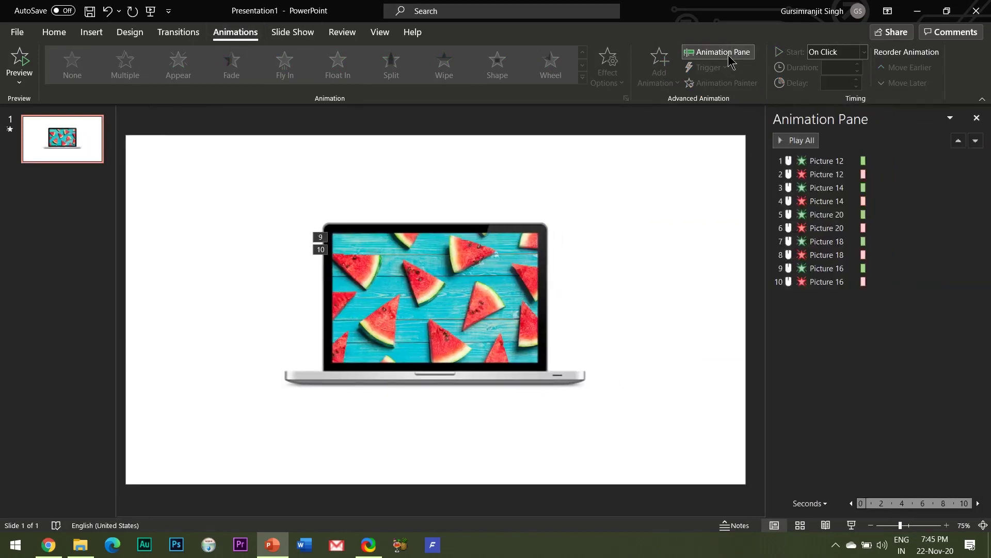
left_click(841, 160)
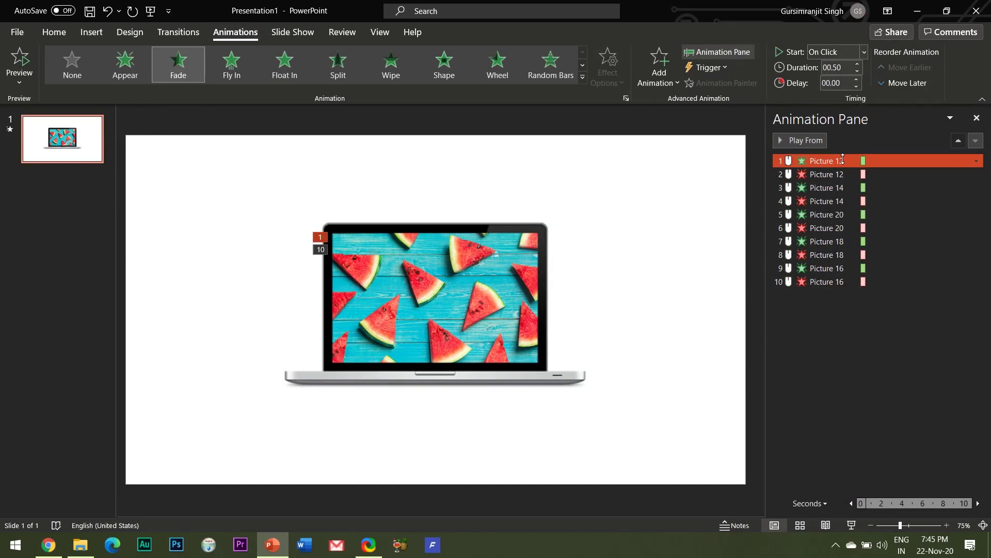
left_click(817, 188, "ctrl")
left_click(826, 216, "ctrl")
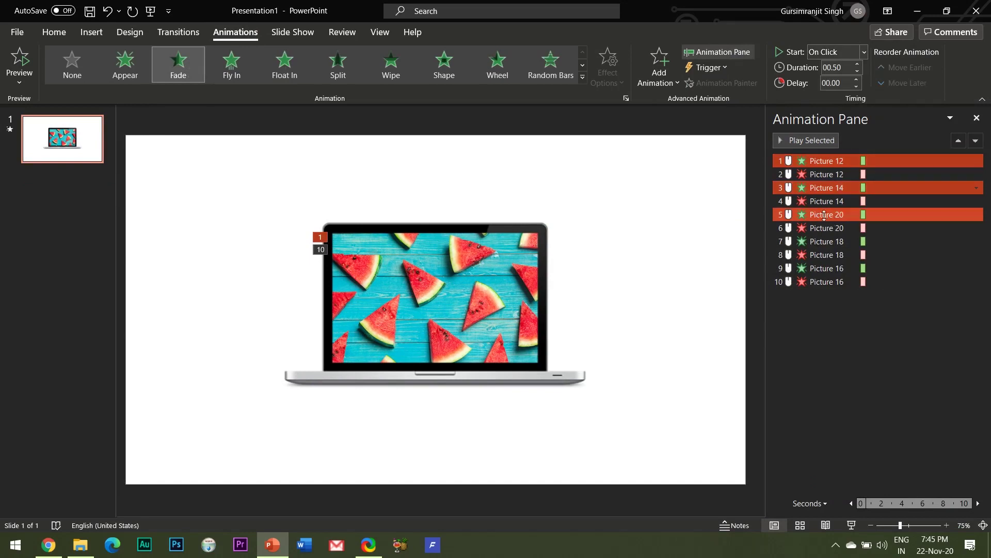
left_click(825, 241, "ctrl")
left_click(828, 268, "ctrl")
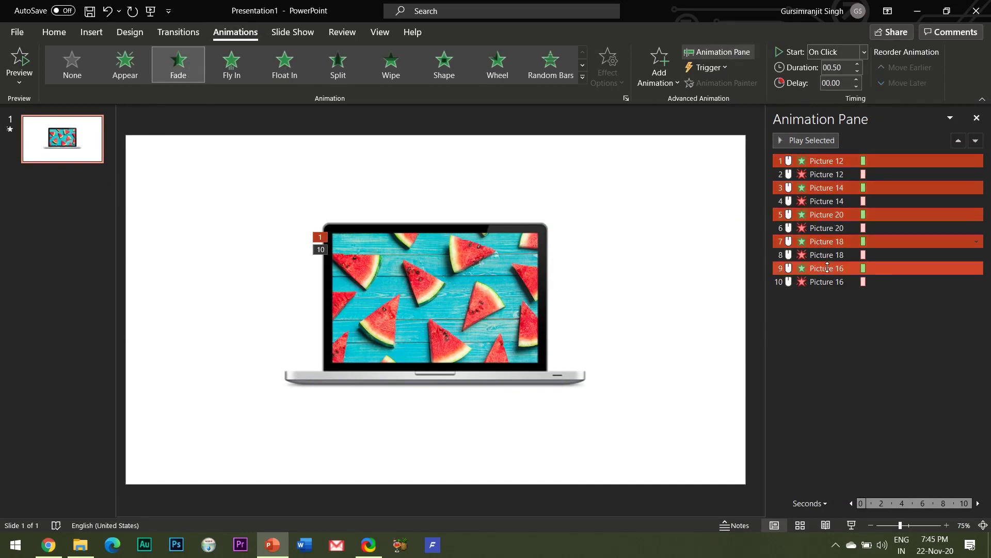
right_click(828, 268)
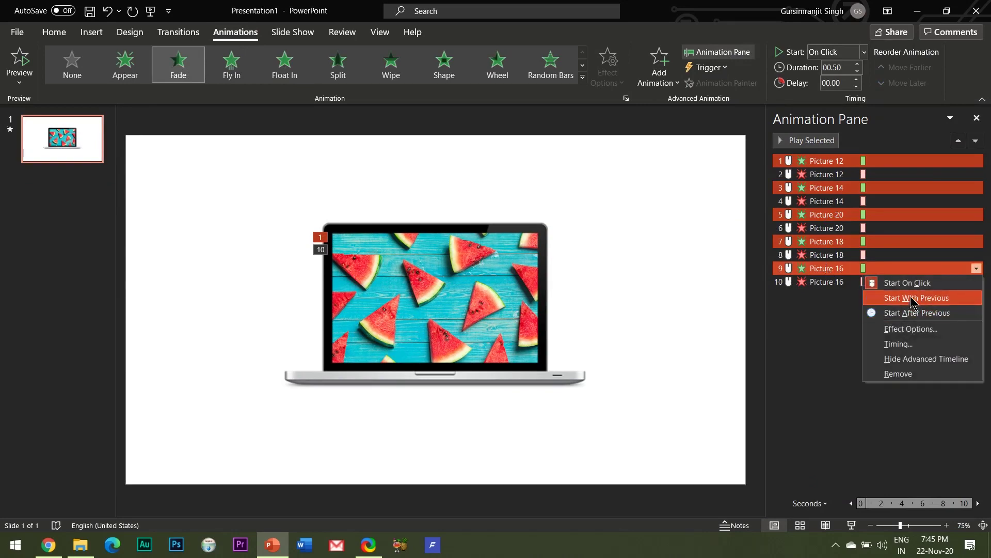
left_click(911, 298)
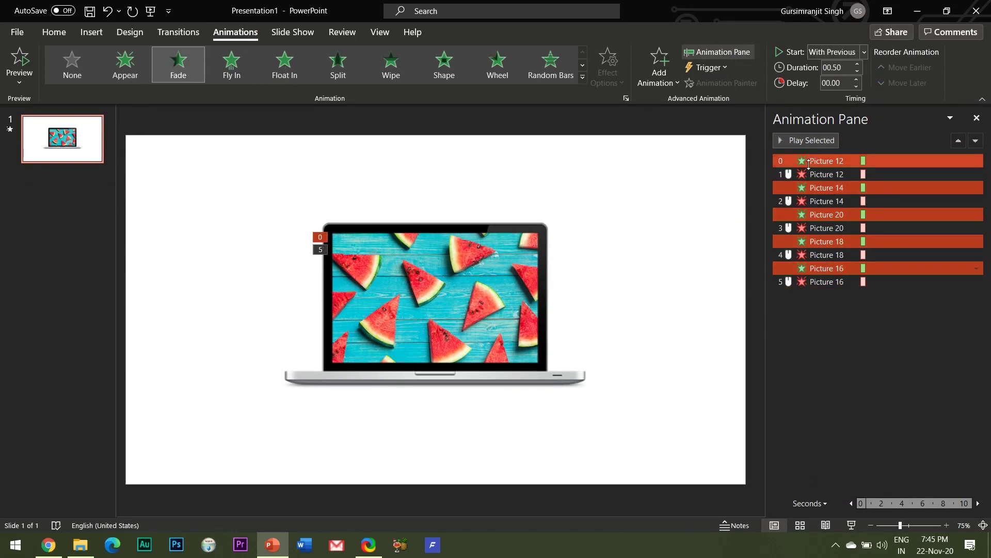
left_click(835, 330)
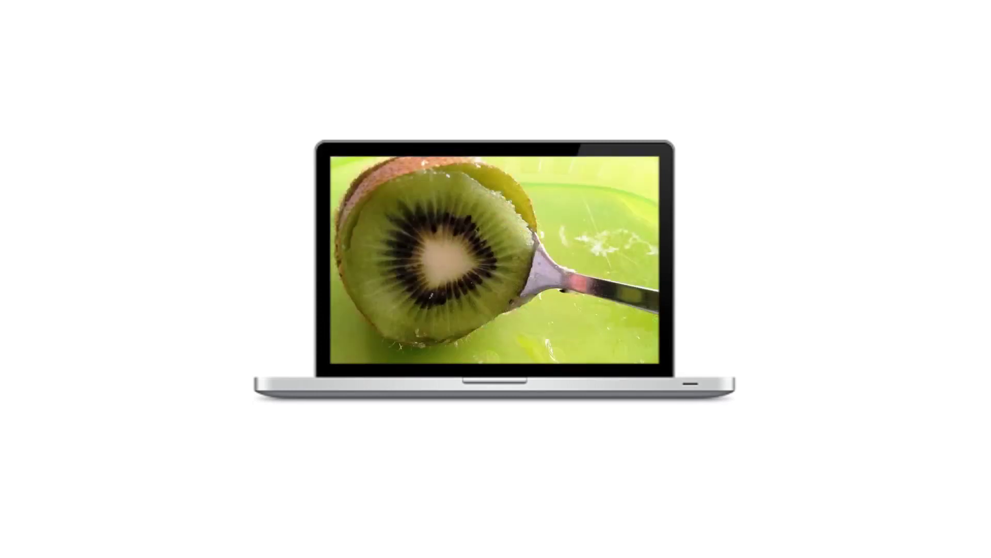
- Watch the fruit photos play inside the laptop screen, then exit the slide show with Esc
key("Escape")
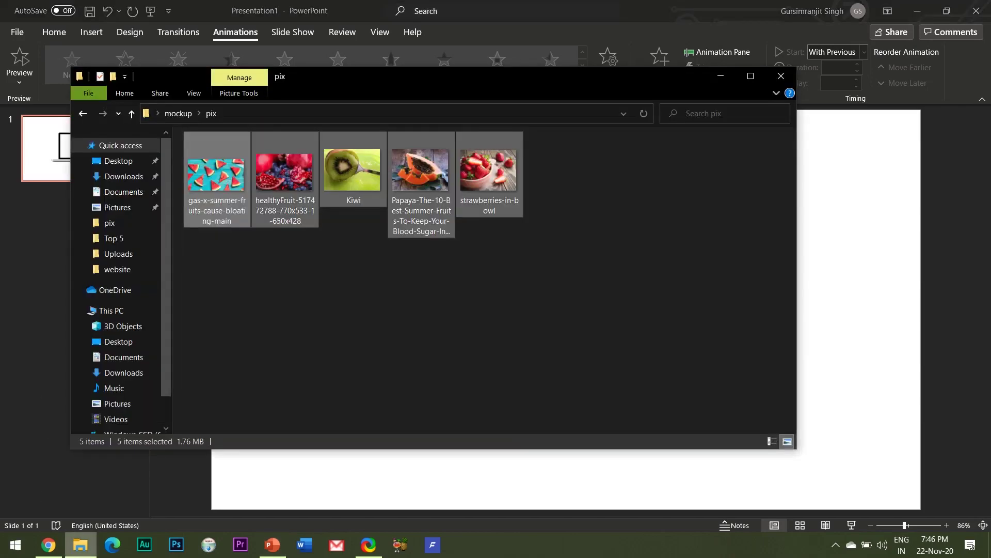
- Place the sea waves video inside the laptop screen and crop its right edge to fit
left_click(80, 545)
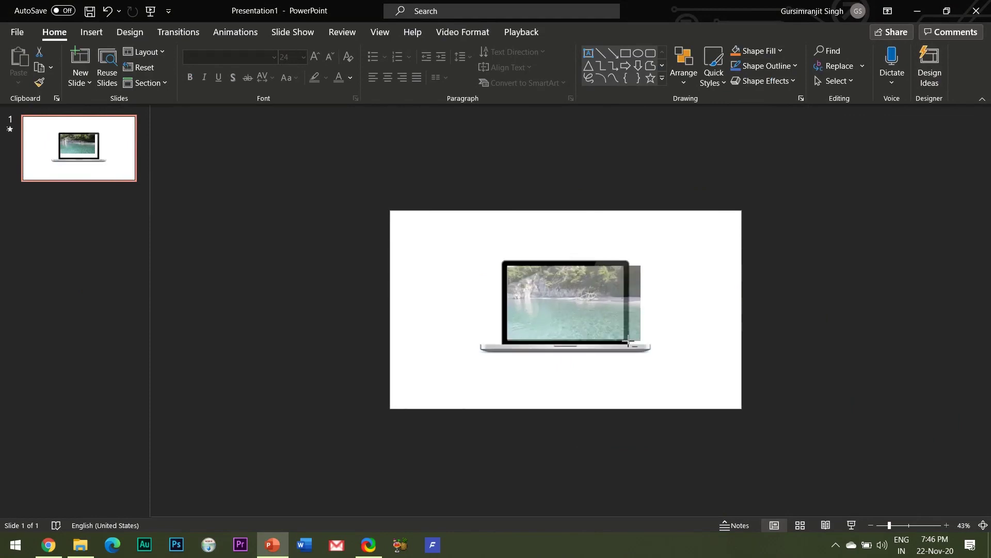
left_click(632, 324)
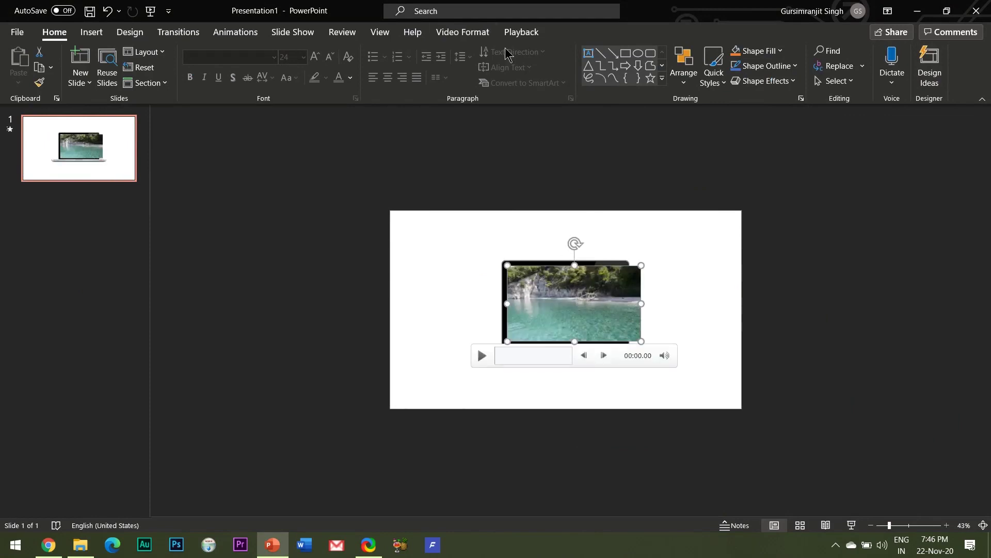
left_click(463, 32)
left_click(836, 64)
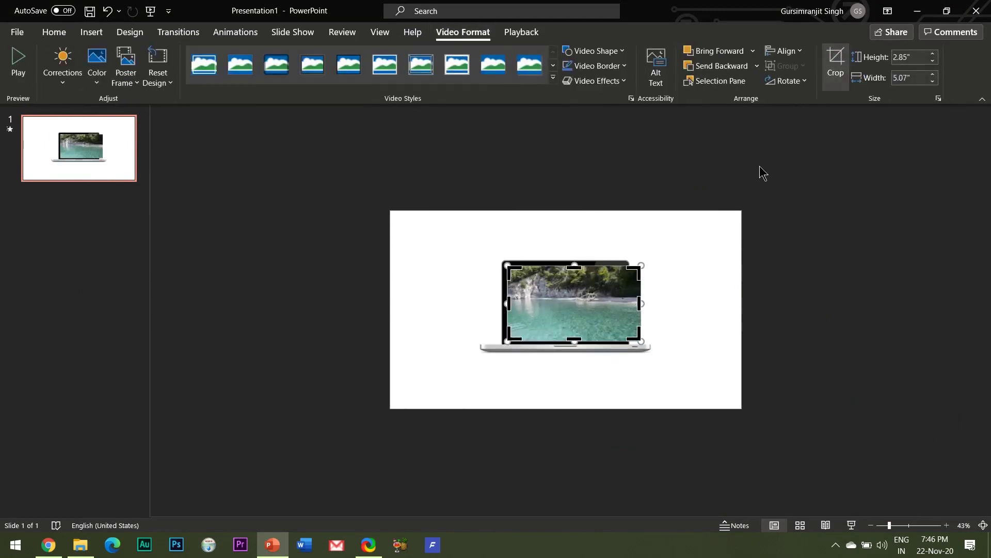
left_click_drag(639, 303, 623, 303)
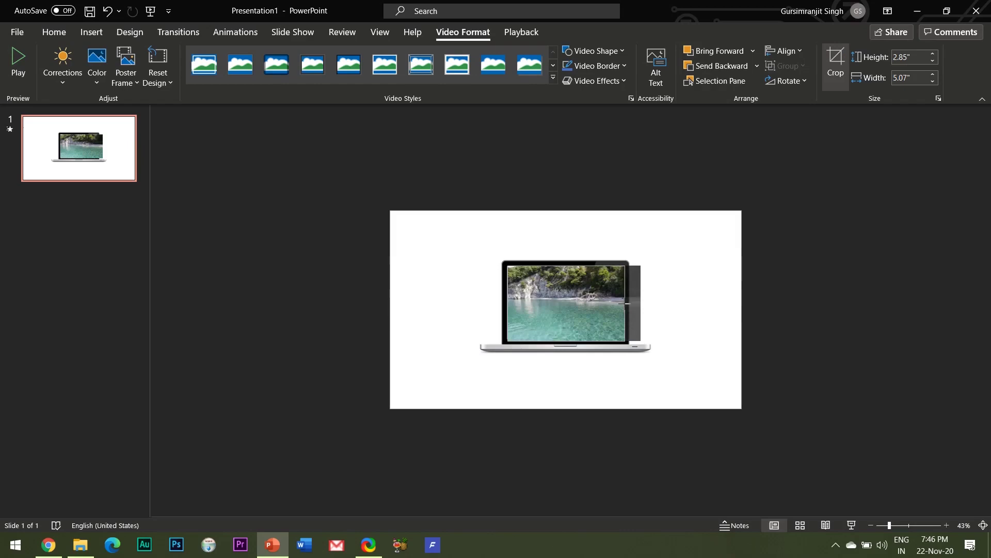
left_click(829, 345)
- Reorder layers so the video sits behind the laptop frame
right_click(553, 304)
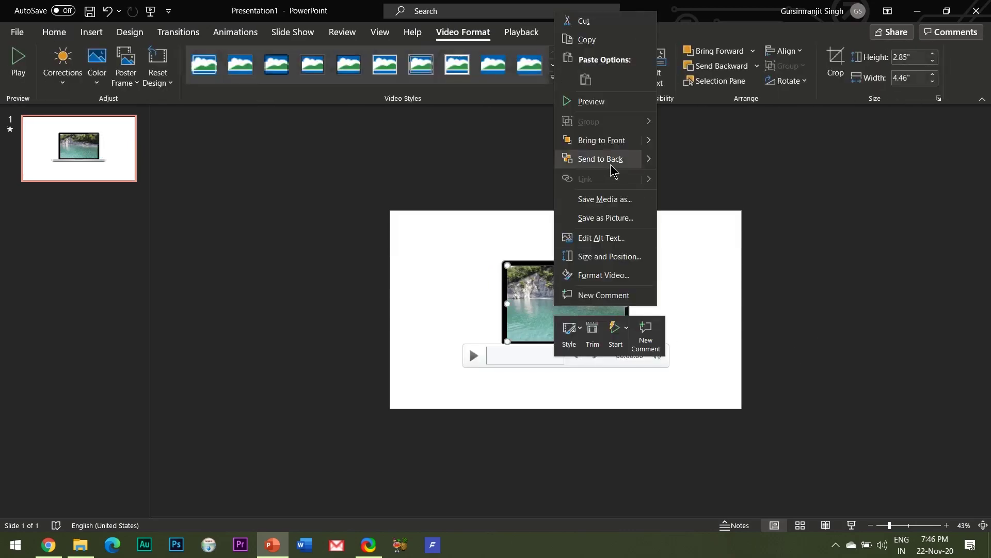
left_click(586, 160)
left_click(653, 323)
right_click(612, 349)
left_click(665, 225)
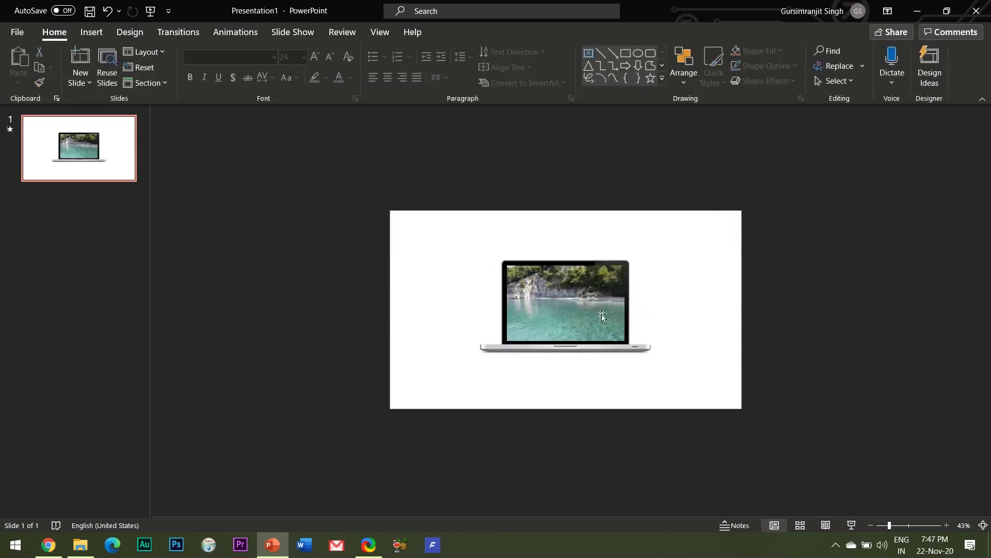
- Trim the video so it starts at 03:06.431
left_click(602, 314)
left_click(522, 32)
left_click(140, 80)
mouse_move(361, 357)
left_mouse_down()
mouse_move(615, 357)
mouse_move(582, 355)
left_mouse_up()
- Confirm the beach video trim and set its playback to start Automatically
left_click(562, 414)
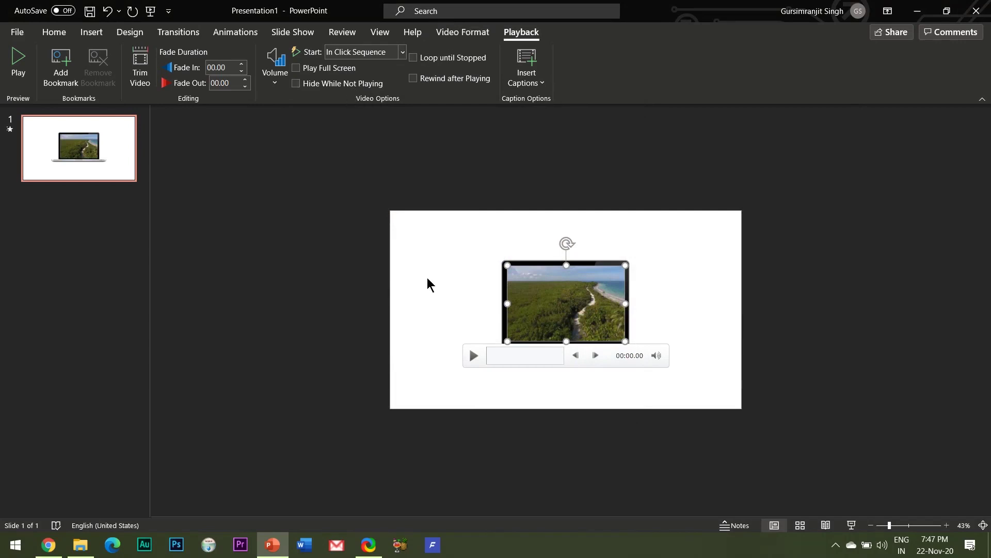
left_click(402, 51)
left_click(380, 82)
- Send the video behind the laptop picture and preview the slide in Slide Show
right_click(559, 300)
left_click(630, 154)
left_click(866, 355)
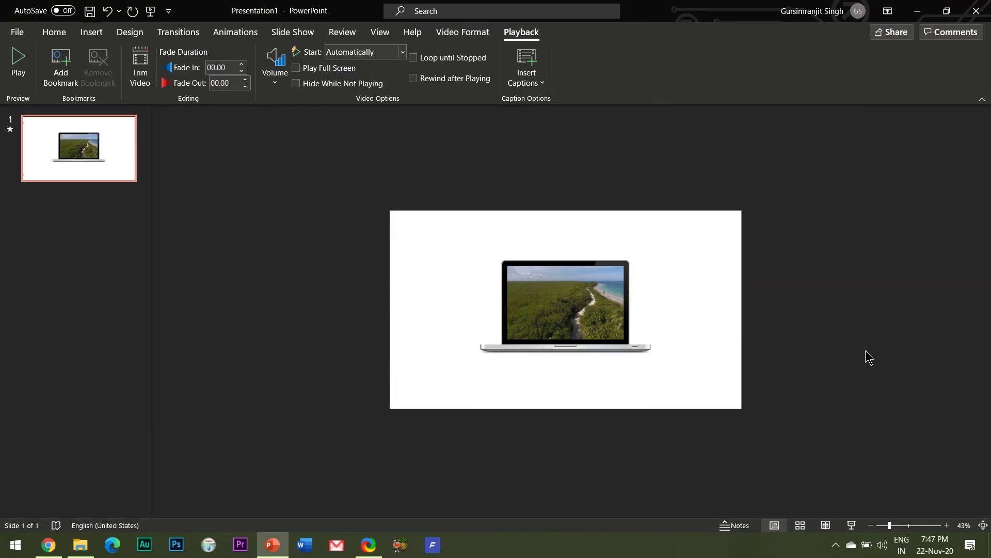
left_click(853, 526)
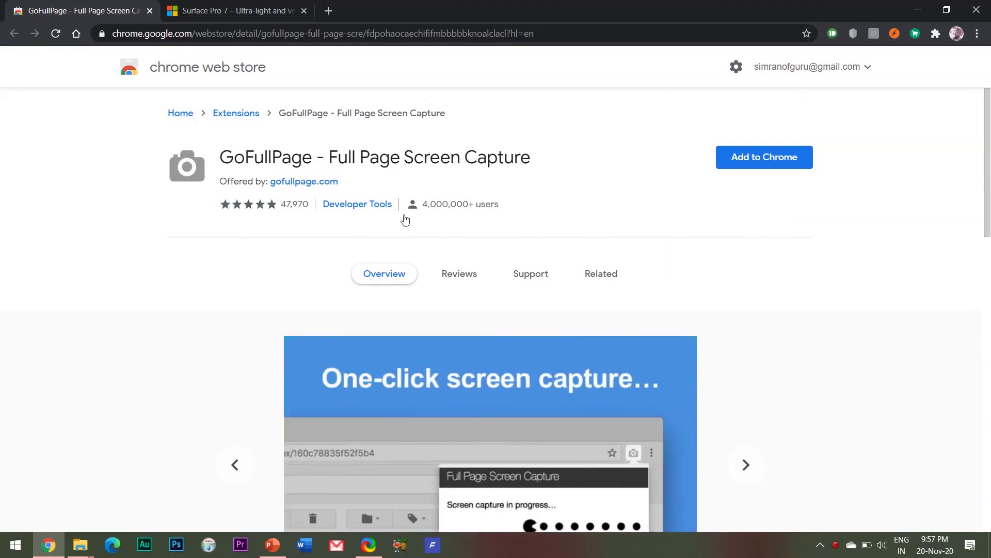
- Add the GoFullPage – Full Page Screen Capture extension to Chrome and confirm the prompt
scroll(568, 236, "down", 2)
scroll(287, 205, "up", 2)
left_click(751, 163)
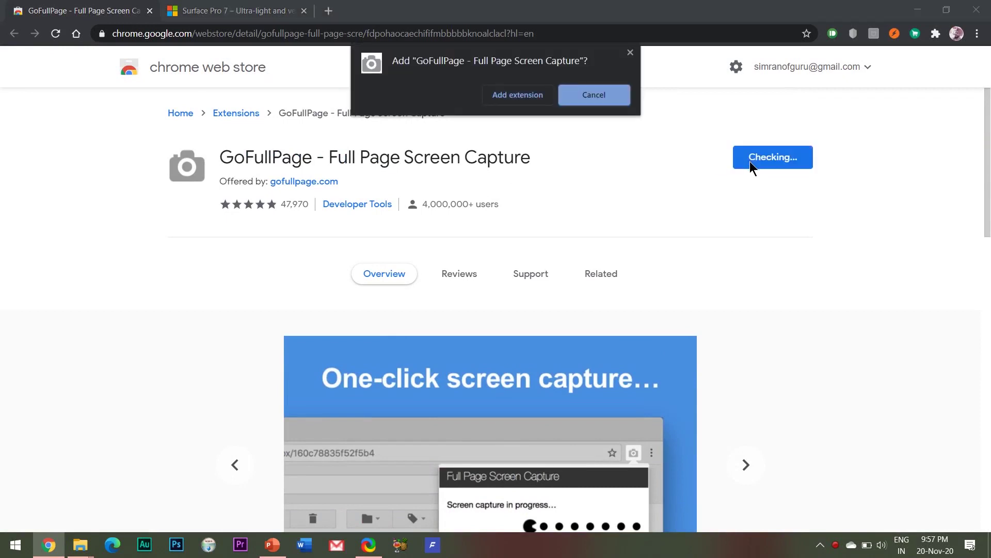
left_click(511, 96)
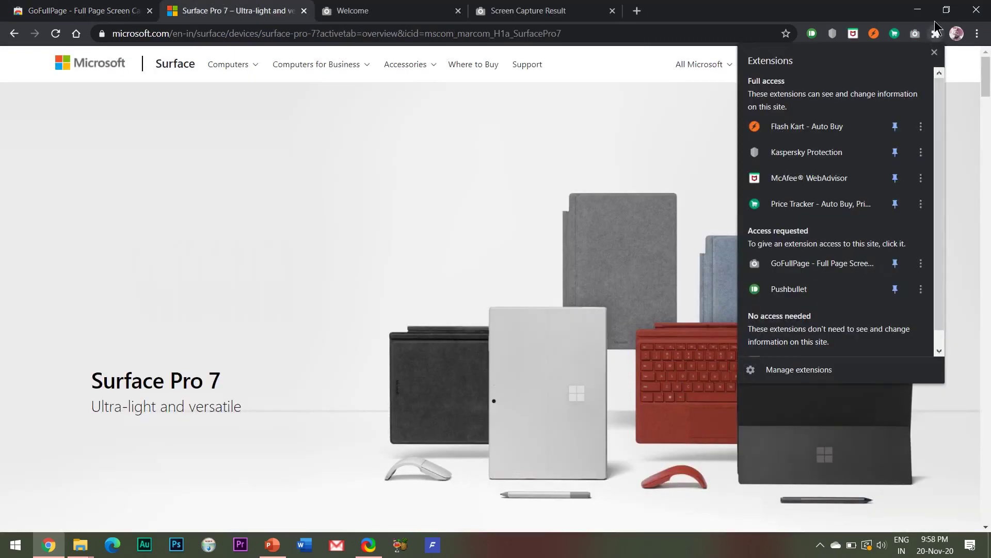
left_click(939, 35)
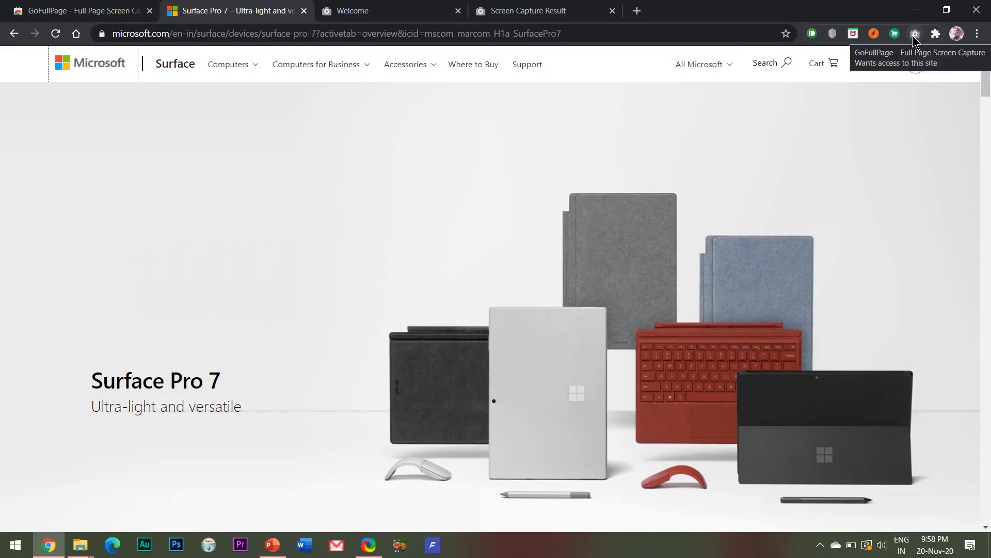
- Capture the full Surface Pro 7 page with GoFullPage and download it as a PNG
left_click(914, 35)
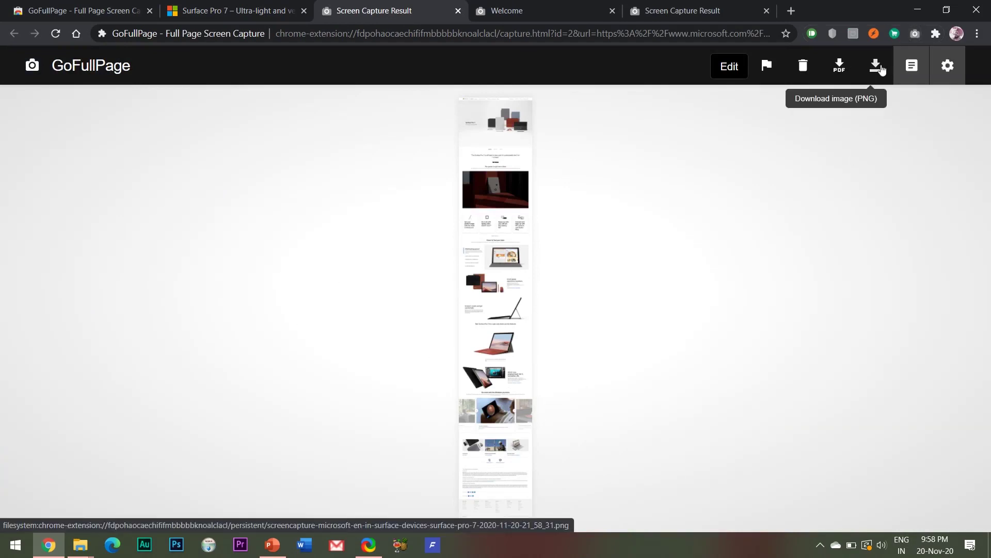
left_click(876, 65)
left_click(559, 150)
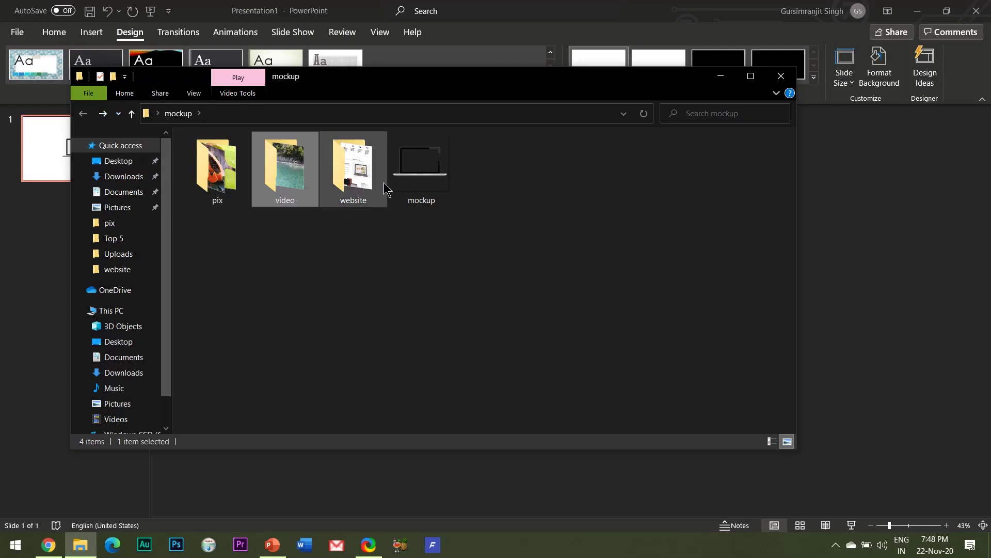
- Drag the page-capture PNG from the mockup's website folder onto the slide and lower it
left_click(420, 165)
left_click(366, 172)
double_click(366, 172)
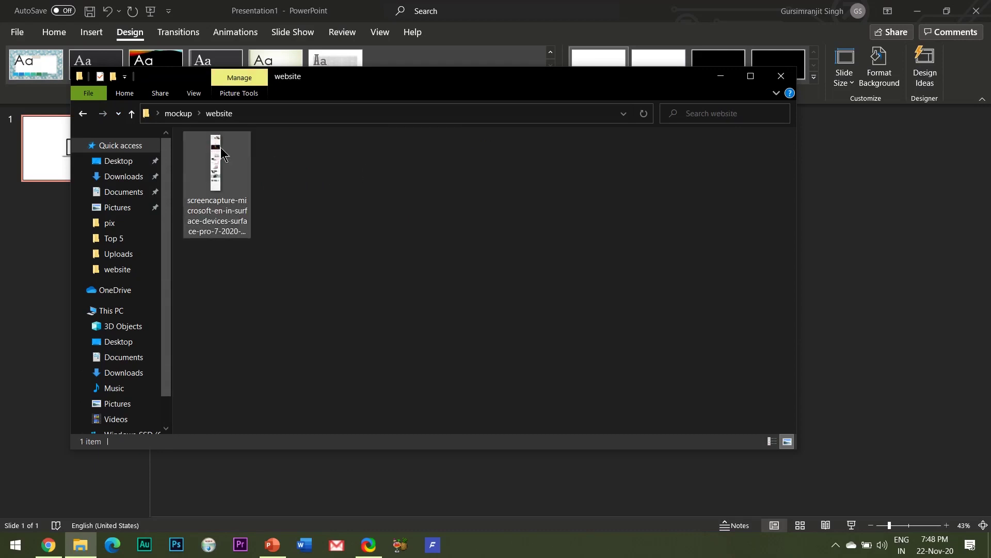
left_click_drag(216, 171, 821, 155)
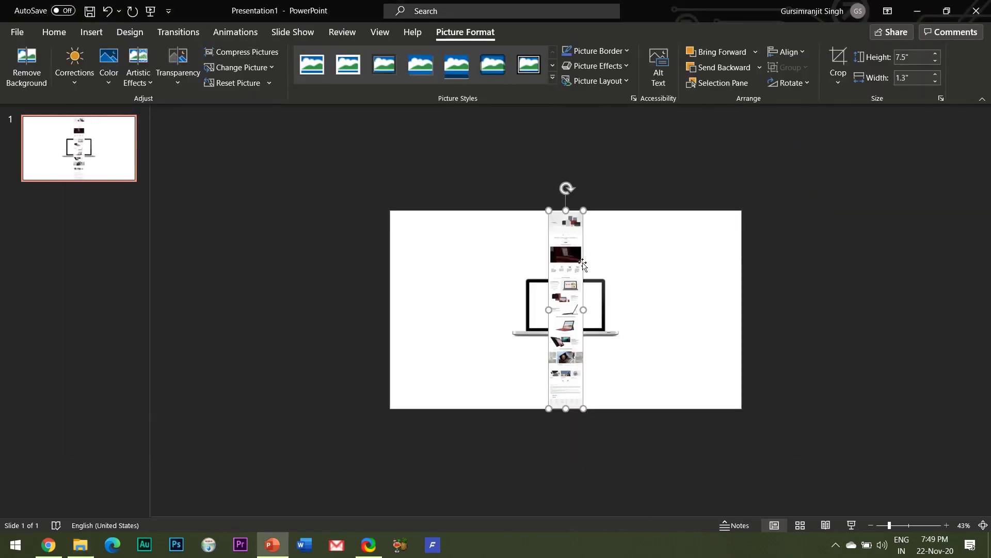
left_click_drag(568, 284, 546, 354)
- Shrink the laptop picture, then undo an accidental enlargement of the tall capture
left_click(502, 335)
left_click_drag(620, 332, 573, 304)
key("Escape")
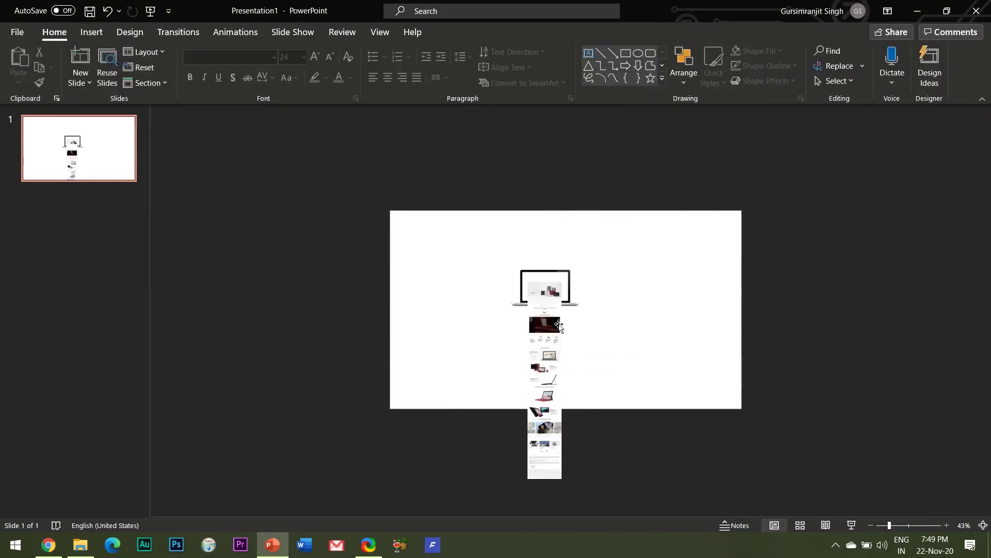
left_click(541, 315)
left_click_drag(555, 473, 569, 513)
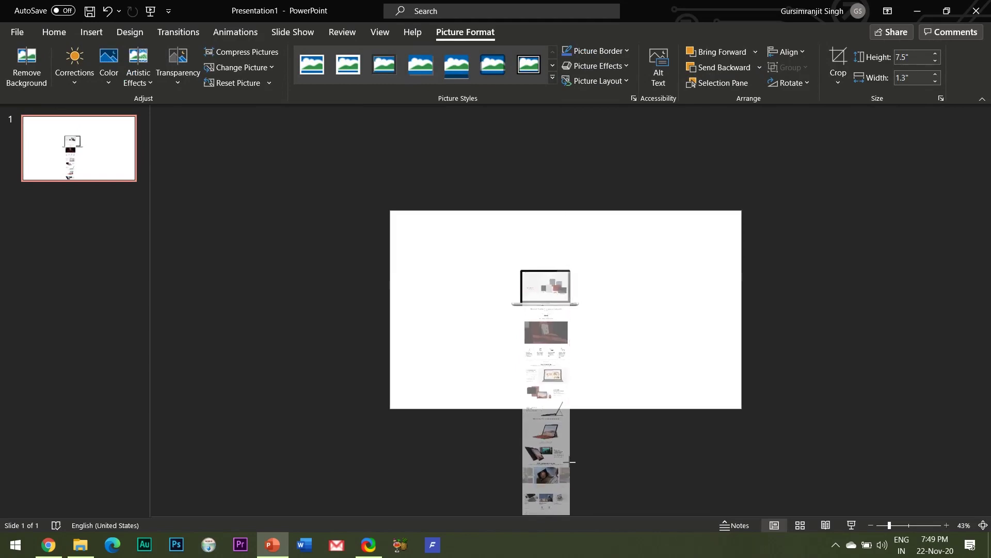
right_click(547, 263)
key("ctrl+z")
left_click(624, 261)
- Select both the laptop and the capture, preview briefly, and move them down together
left_click(565, 268)
left_click(564, 334, "shift")
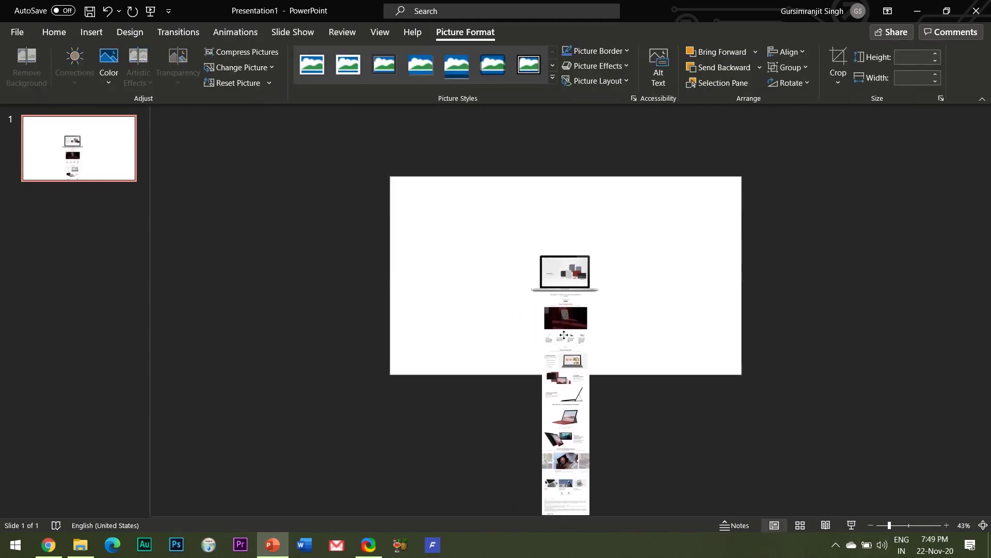
key("F5")
key("Escape")
left_click_drag(565, 334, 567, 362)
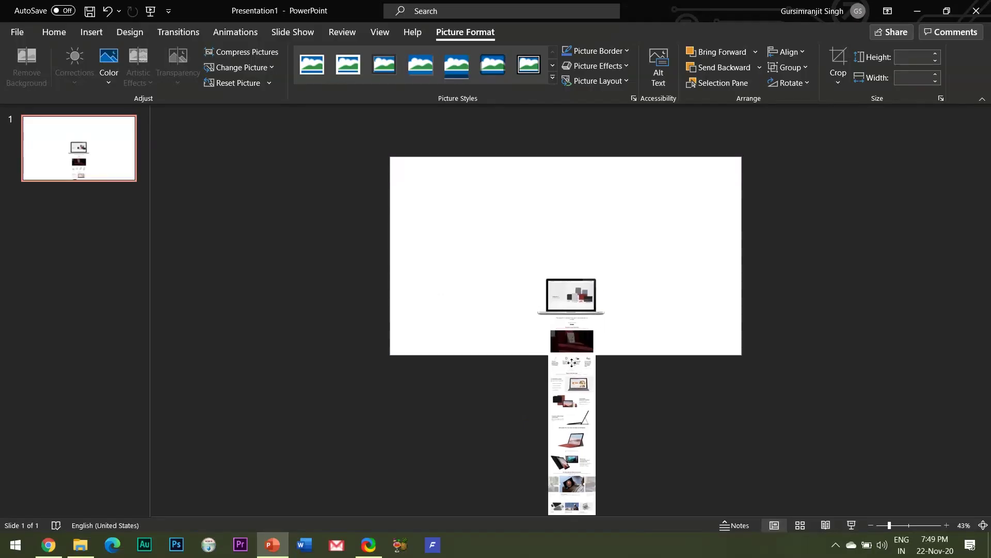
- Add a WordArt title 'WEBSITE MOCKUP' and move it above the laptop
left_click(91, 31)
left_click(410, 119)
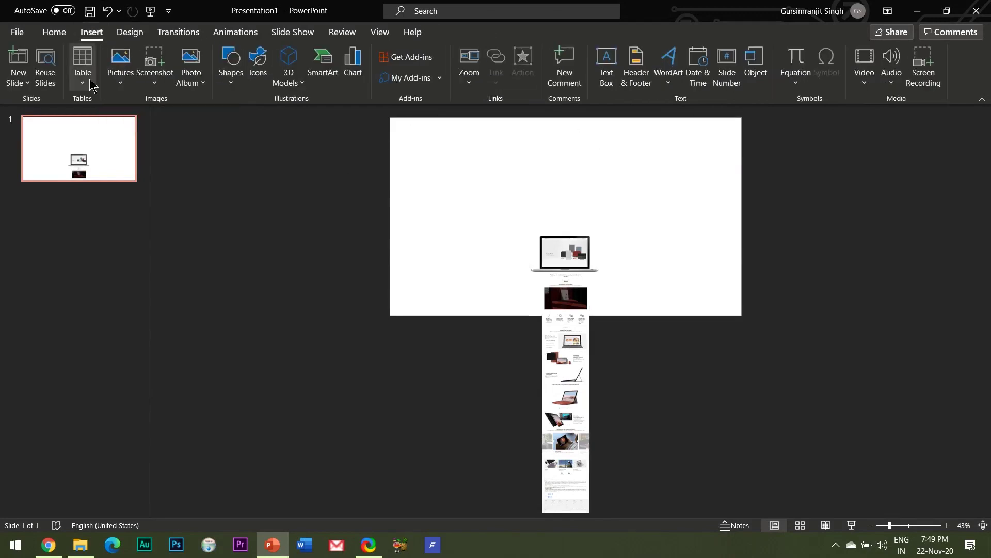
left_click(669, 65)
left_click(671, 106)
key("Caps_Lock")
type("WEBS")
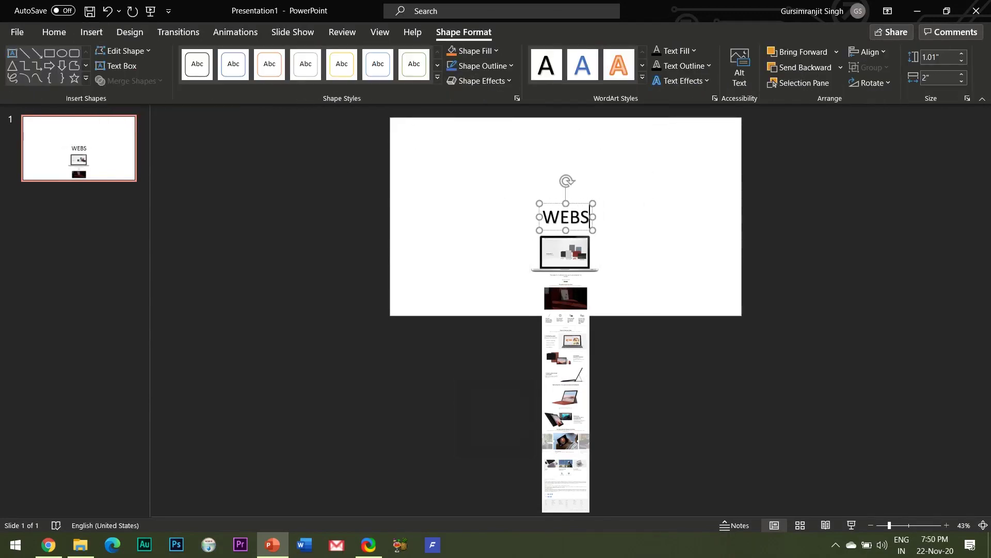
type("ITE MOCKUP")
left_click_drag(631, 234, 630, 196)
- Nudge the screenshot under the laptop and draw a rectangle over the strip below it
left_click_drag(572, 322, 571, 295)
left_click(555, 334)
left_click(679, 234)
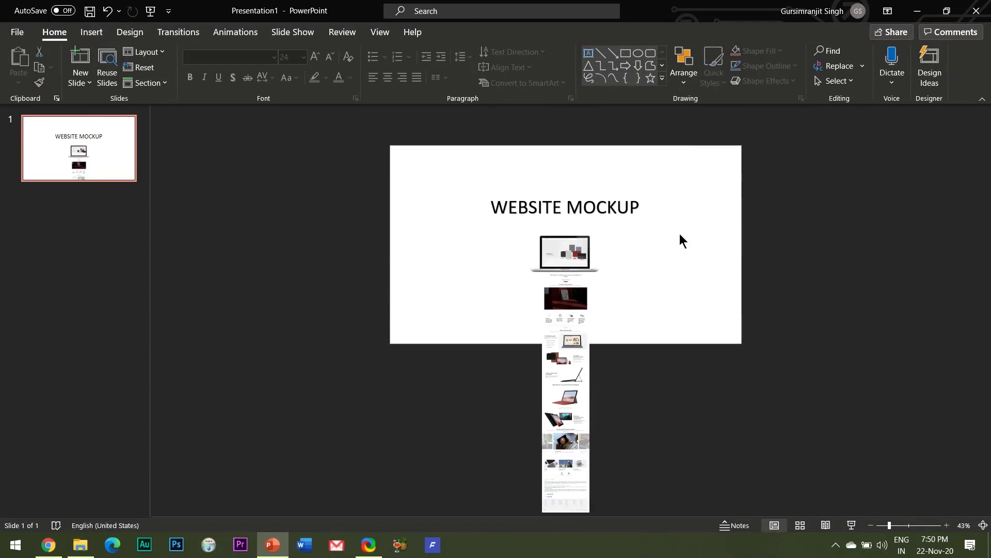
left_click(92, 32)
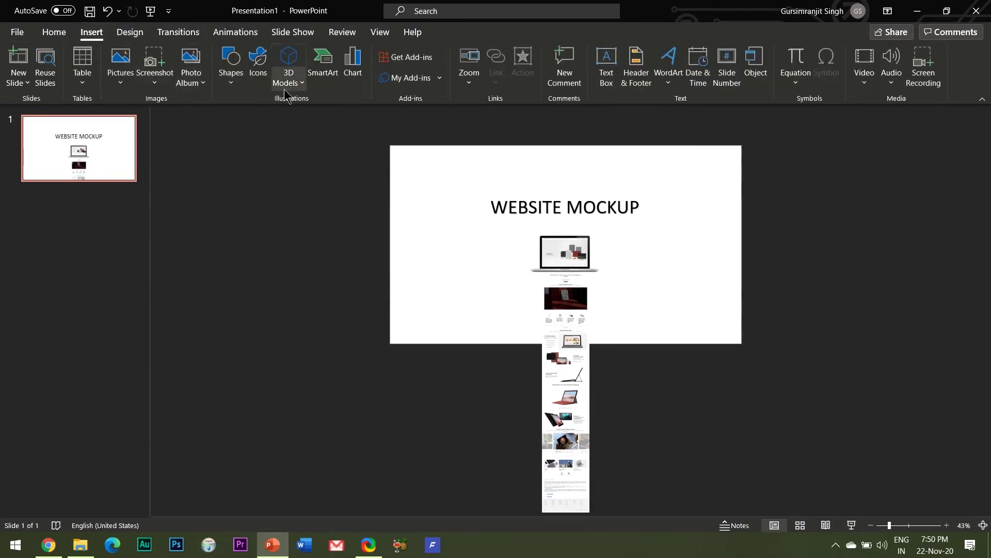
left_click(231, 67)
left_click(262, 115)
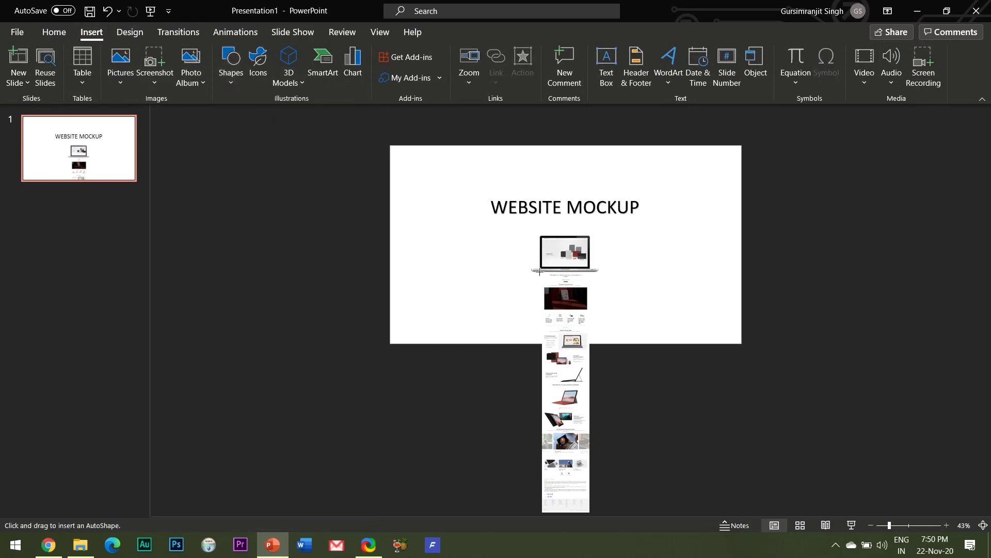
left_click_drag(540, 271, 590, 364)
- Give the rectangle a white fill and No Outline
left_click(435, 83)
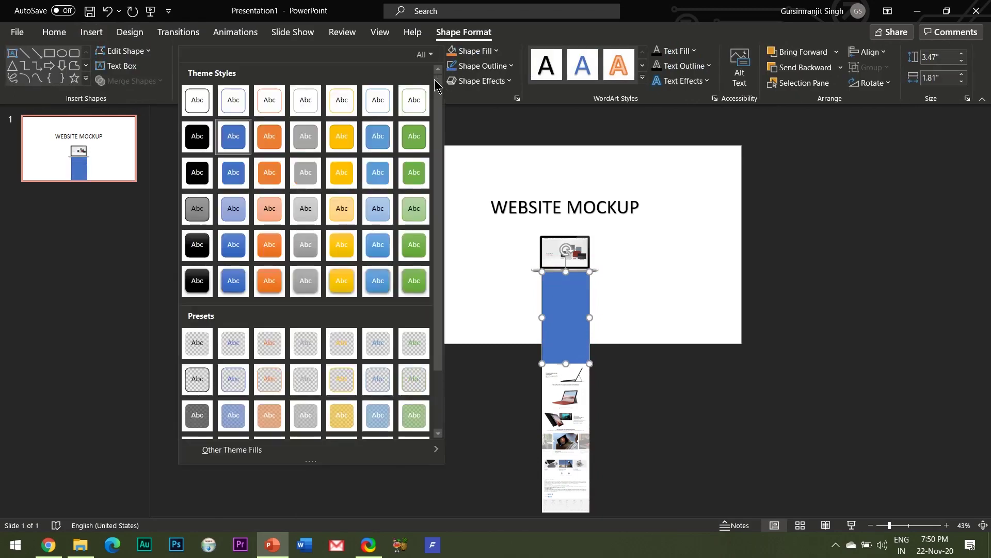
left_click(472, 50)
left_click(451, 99)
left_click(482, 65)
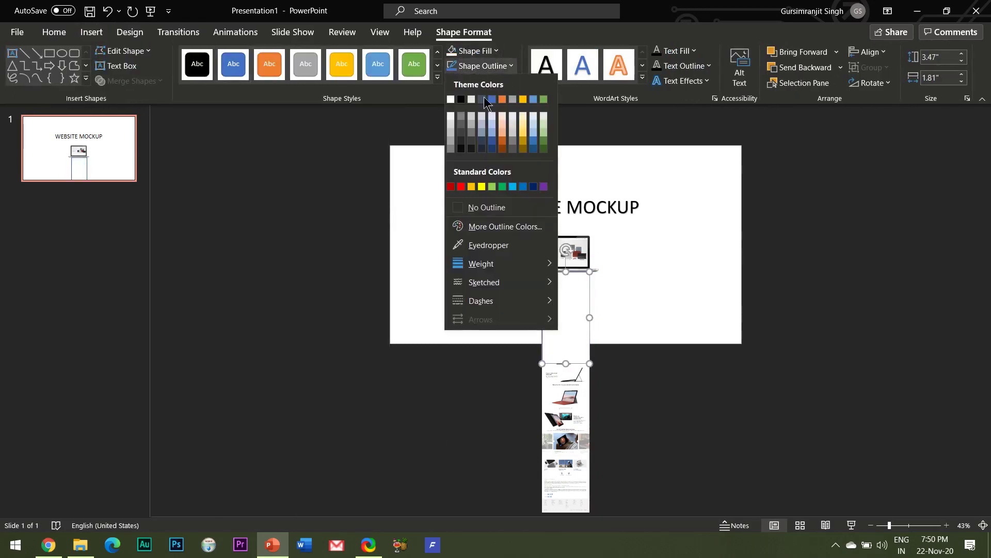
left_click(485, 207)
left_click(648, 266)
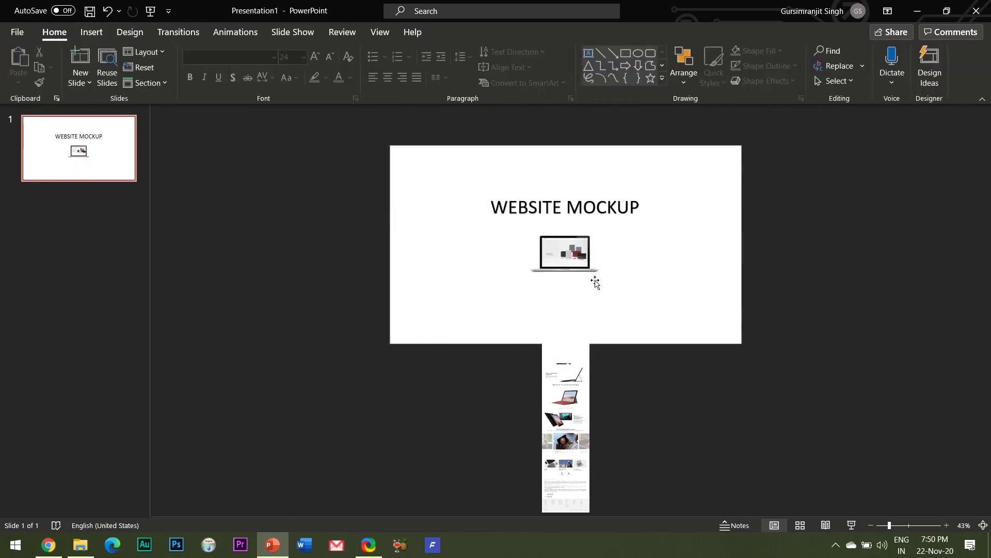
- Apply the Up motion path from More Motion Paths to the tall webpage screenshot
left_click(569, 254)
left_click(659, 67)
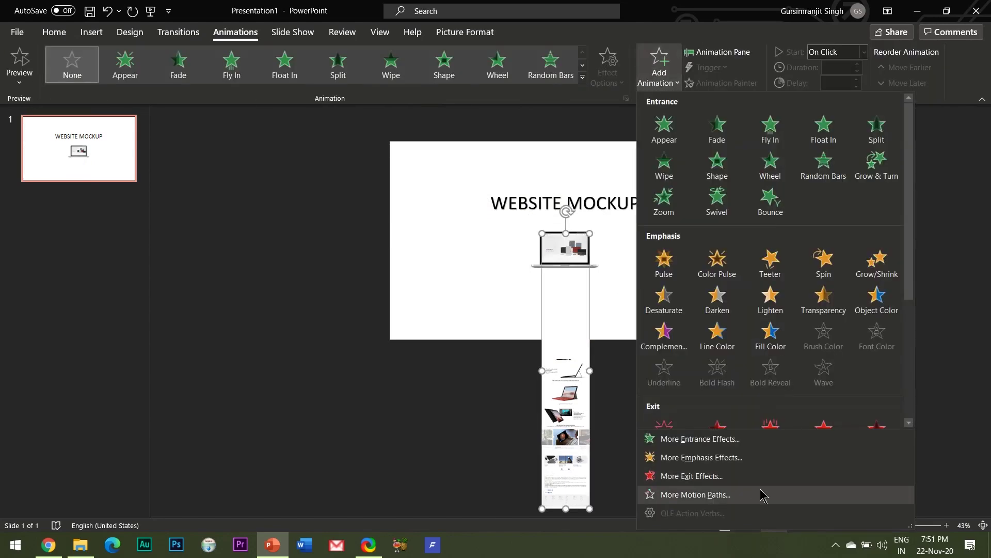
left_click(762, 496)
scroll(504, 319, "down", 2)
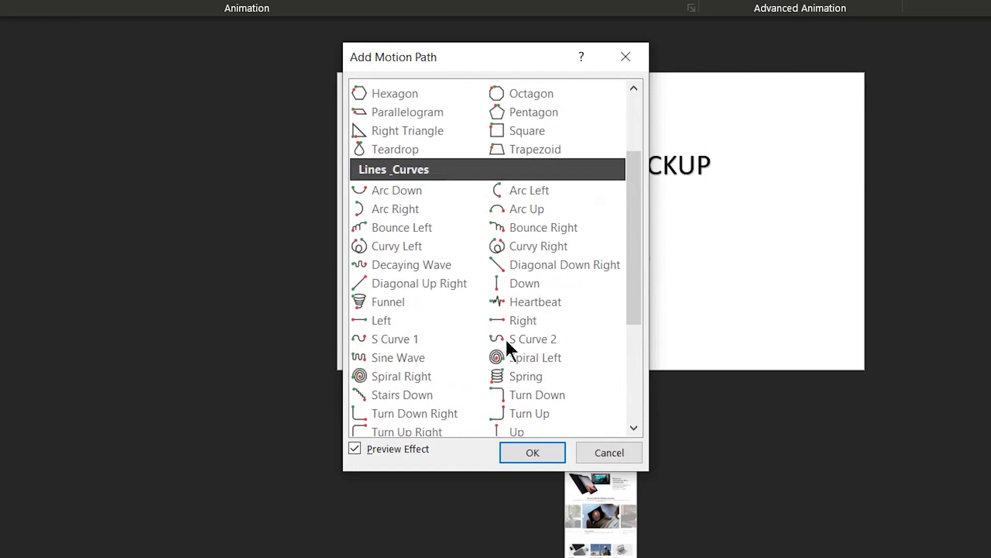
left_click(405, 295)
scroll(465, 336, "down", 1)
left_click(516, 377)
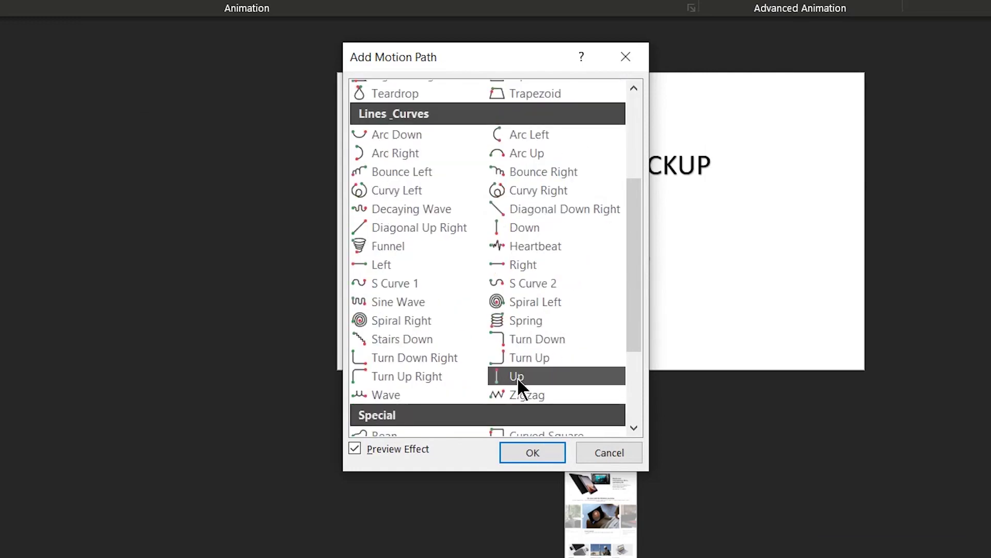
left_click(543, 457)
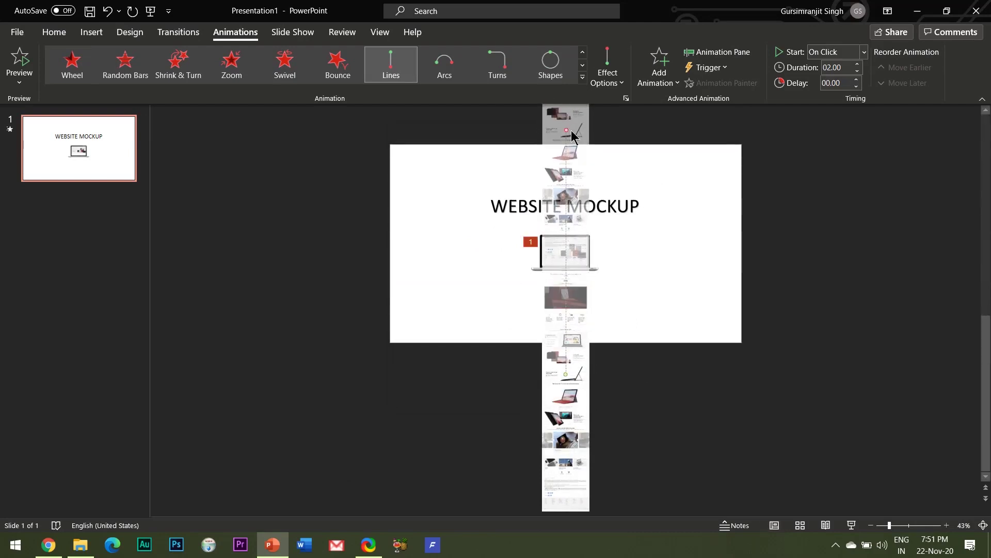
- In the Up path's Effect Options, set Smooth start to 0 seconds
left_click(717, 52)
left_click(976, 161)
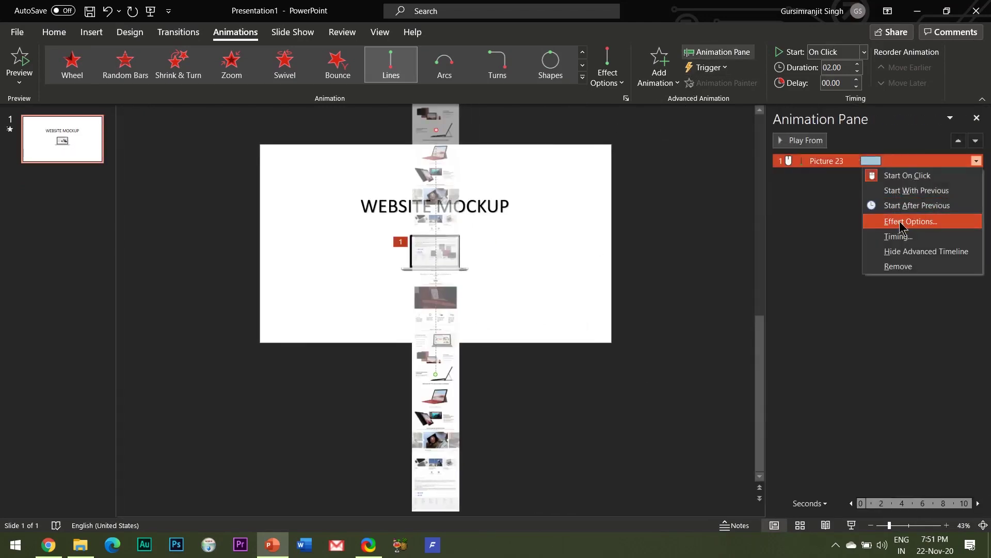
left_click(900, 222)
left_click(442, 237)
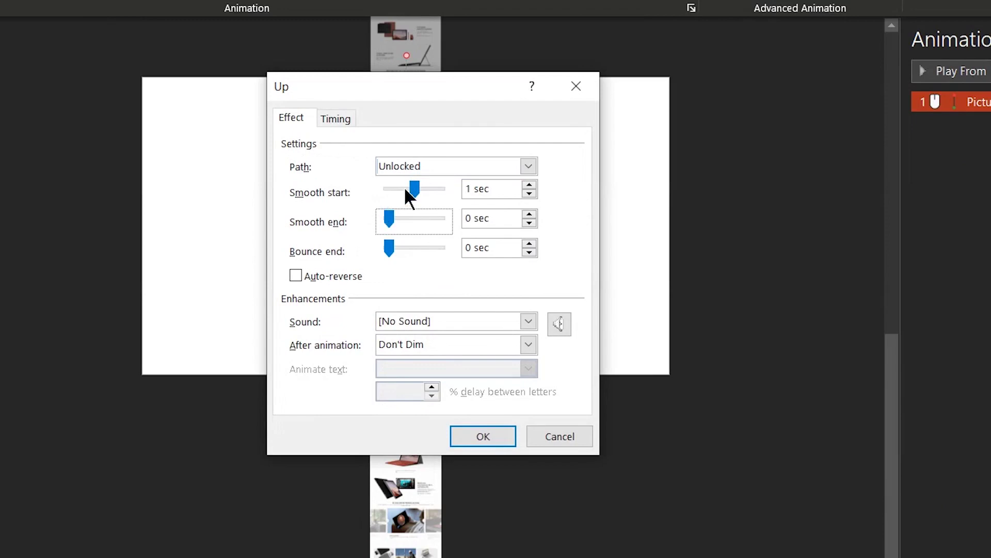
left_click_drag(405, 190, 320, 190)
- Set the animation timing to start With Previous with a 15-second duration
left_click(335, 119)
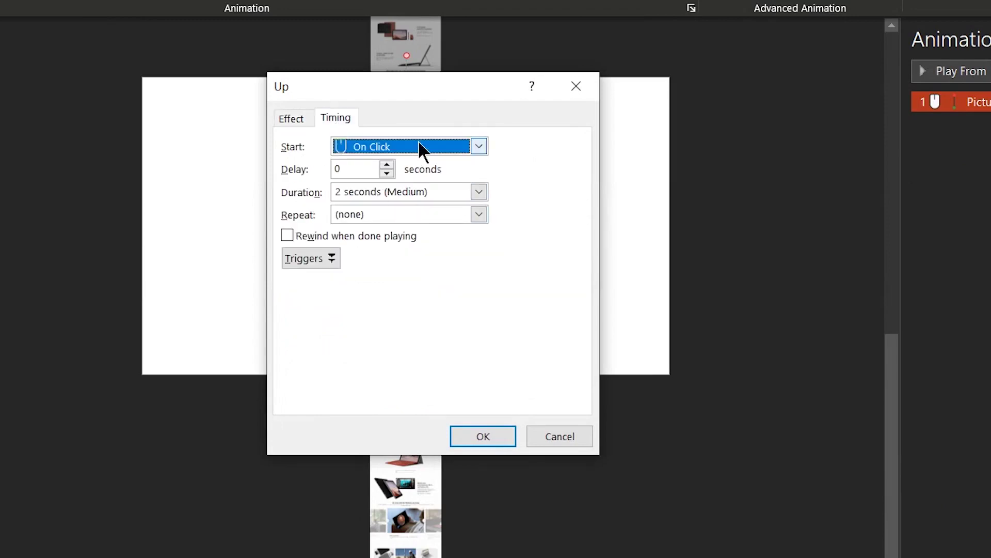
left_click(419, 140)
left_click(419, 181)
left_click(429, 192)
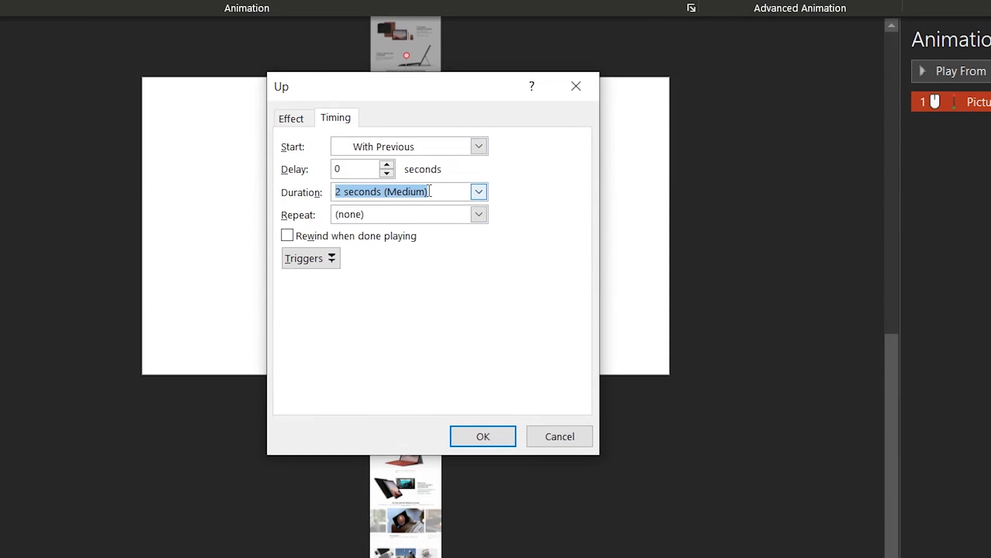
type("15")
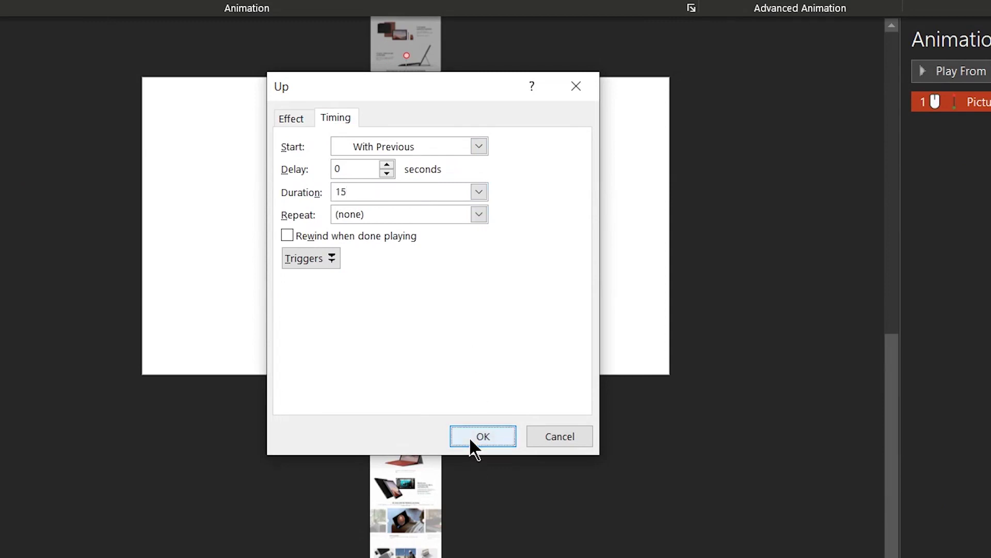
left_click(470, 437)
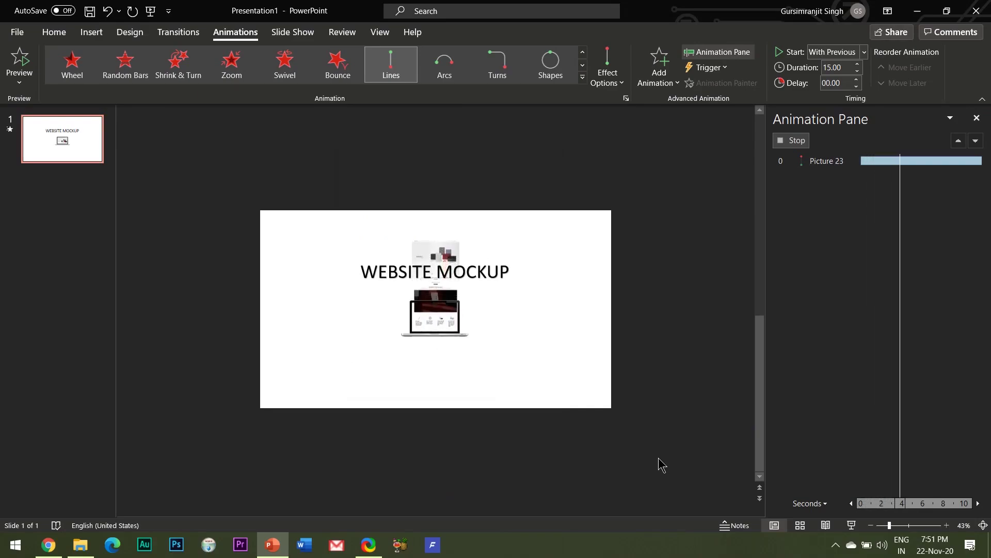
- Duplicate the white mask and stretch the copy over the area above the laptop screen
left_click(428, 291)
left_click(527, 332)
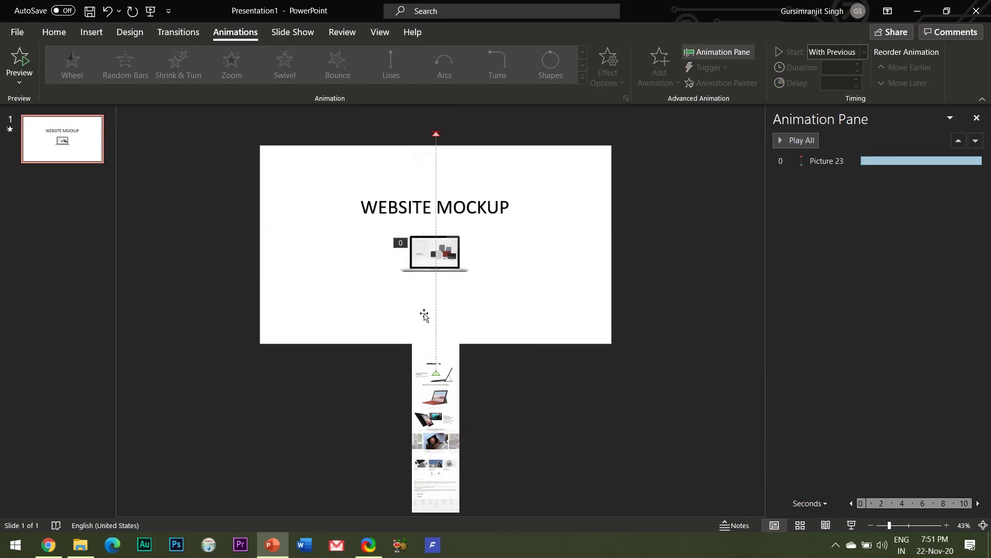
left_click(448, 313)
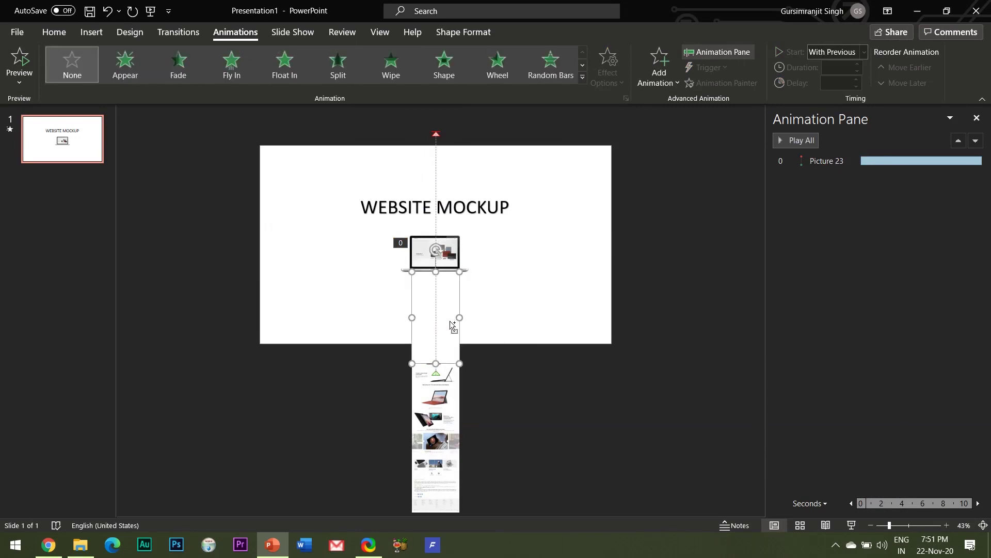
key("ctrl+v")
left_click_drag(448, 327, 441, 189)
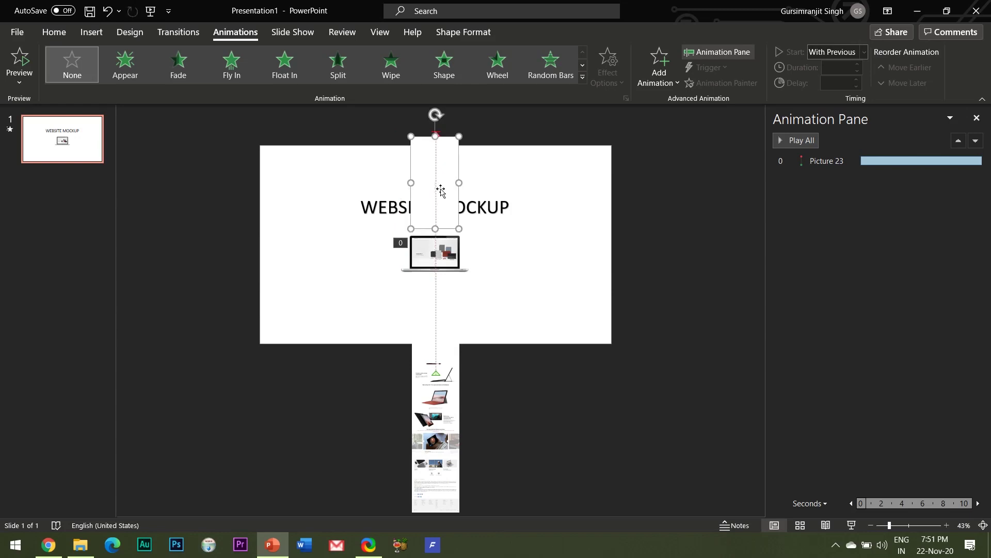
left_click_drag(459, 227, 435, 238)
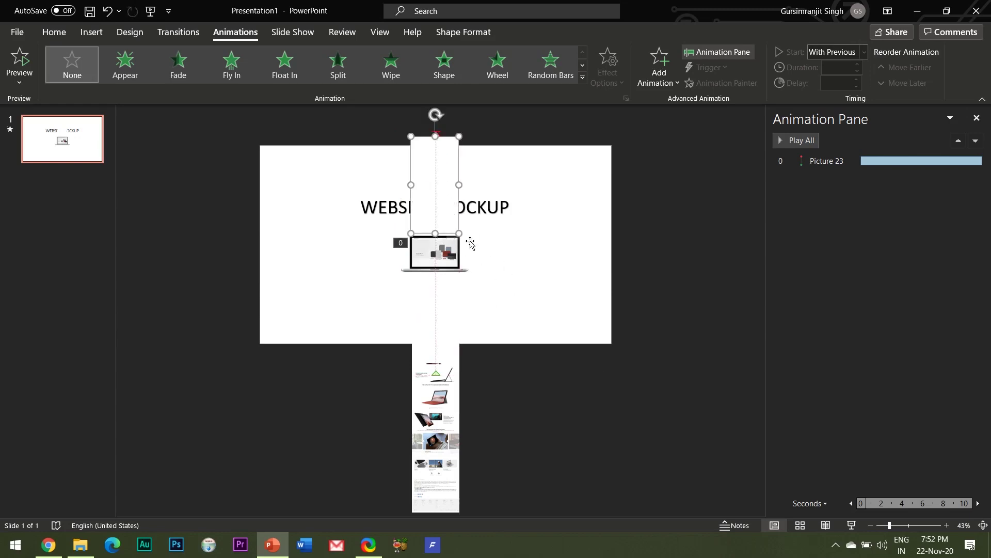
scroll(723, 487, "up", 5)
scroll(438, 360, "down", 1)
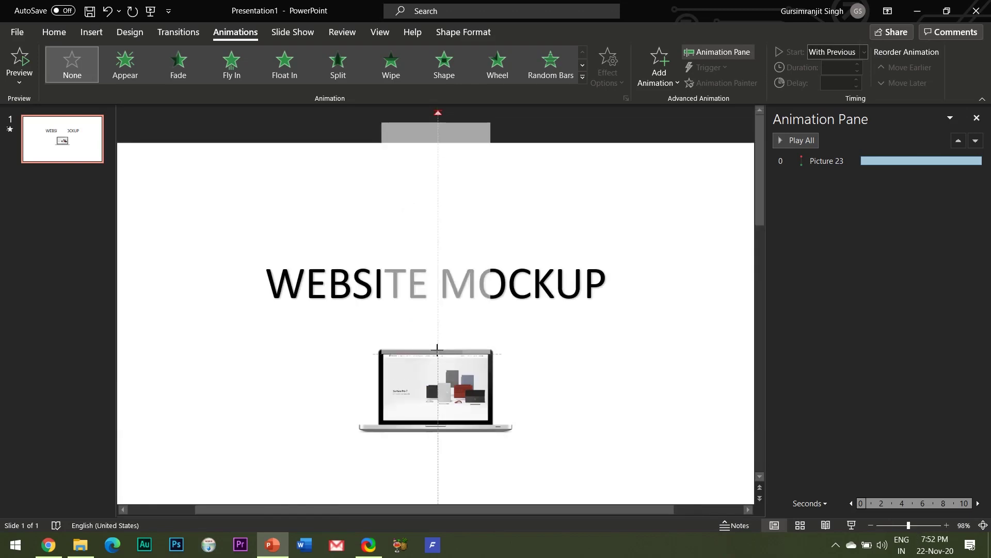
left_click(437, 346)
- Bring the WEBSITE MOCKUP title box to the front, above the white mask
left_click(554, 283)
right_click(540, 250)
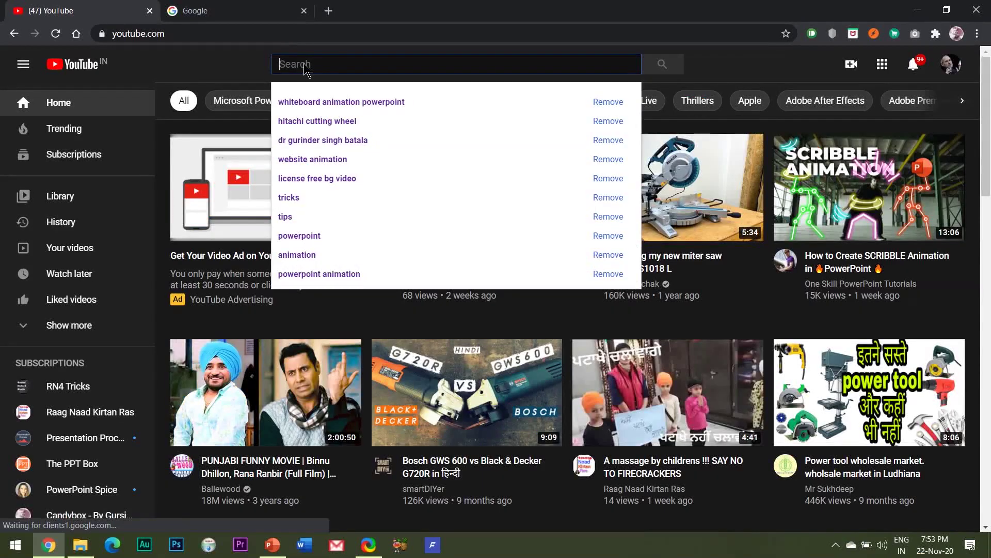
- Search YouTube for 'whiteboard animation powerpoint' and skip ahead in a tutorial video
left_click(327, 102)
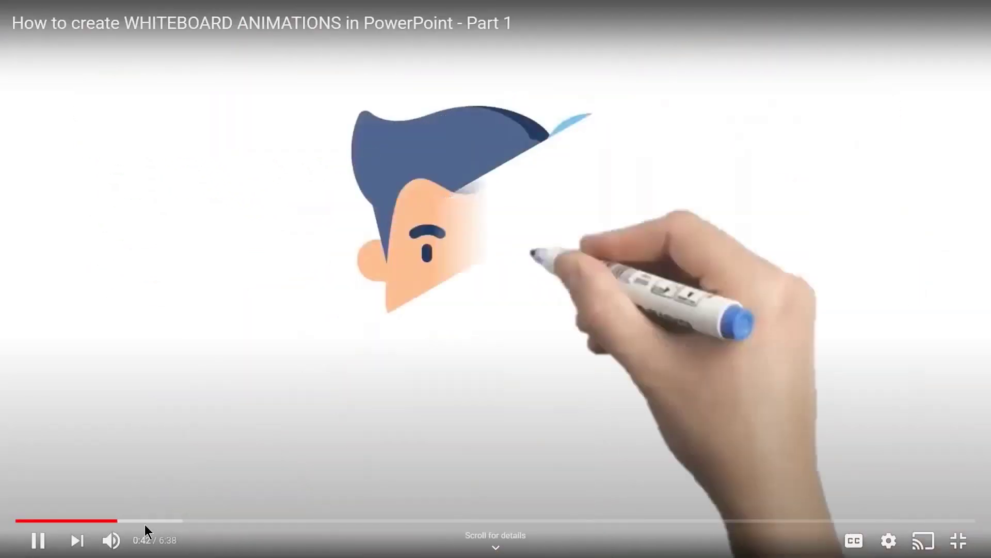
left_click(145, 522)
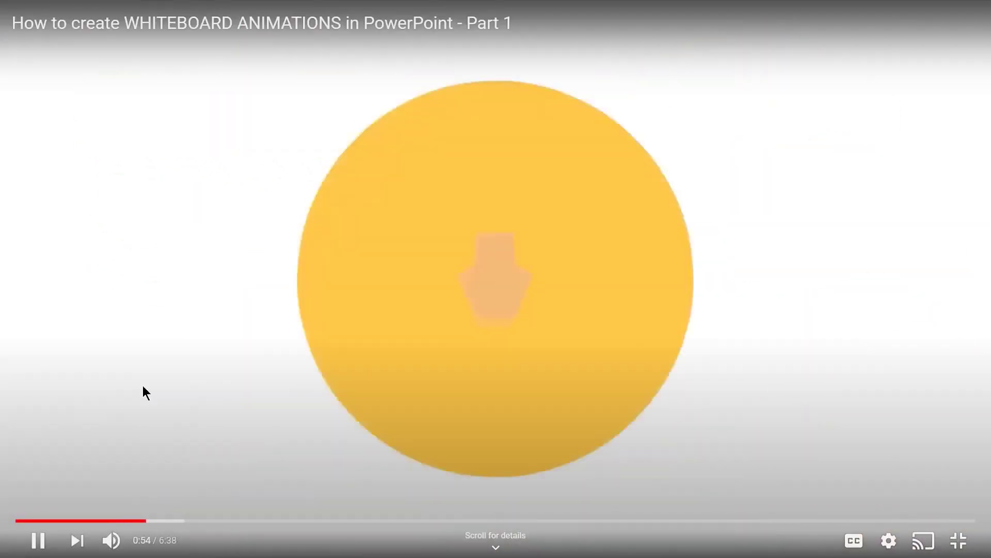